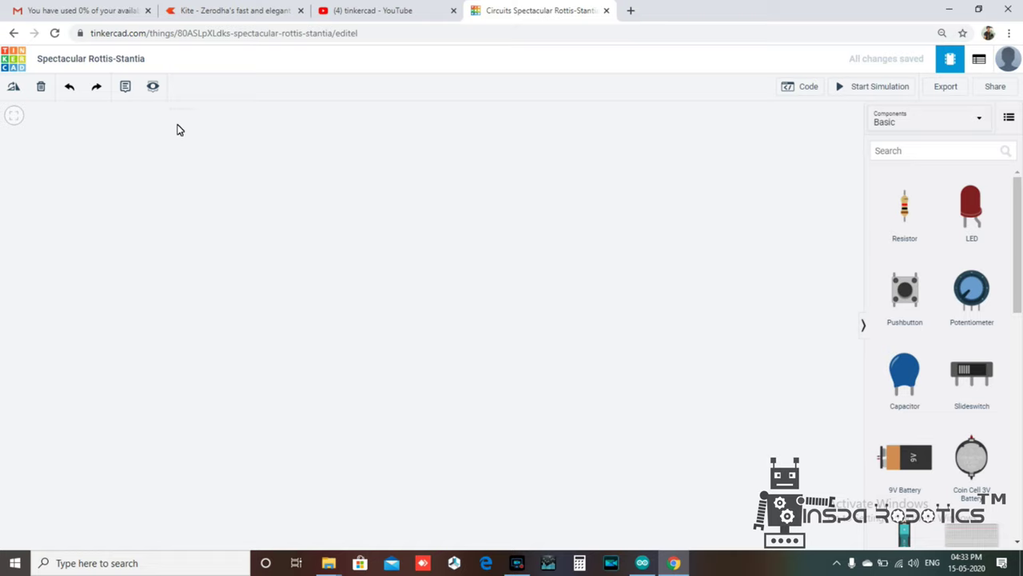
Step: Replace the project title with 'dc motor speed control' and confirm it on the canvas
{"action": "left_click", "coordinate": [127, 63]}
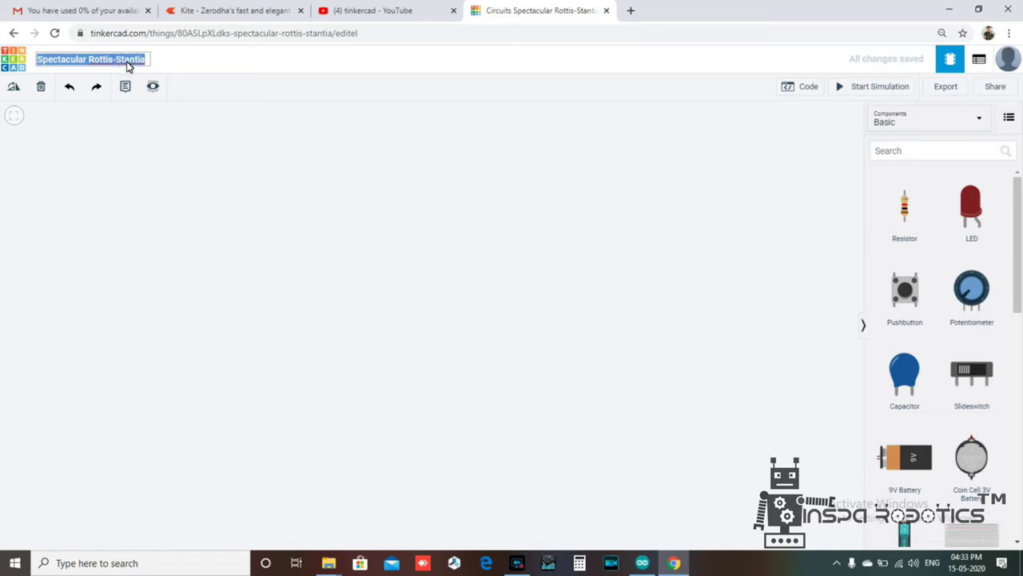
{"action": "key", "text": "BackSpace"}
{"action": "type", "text": "dc motor speed control"}
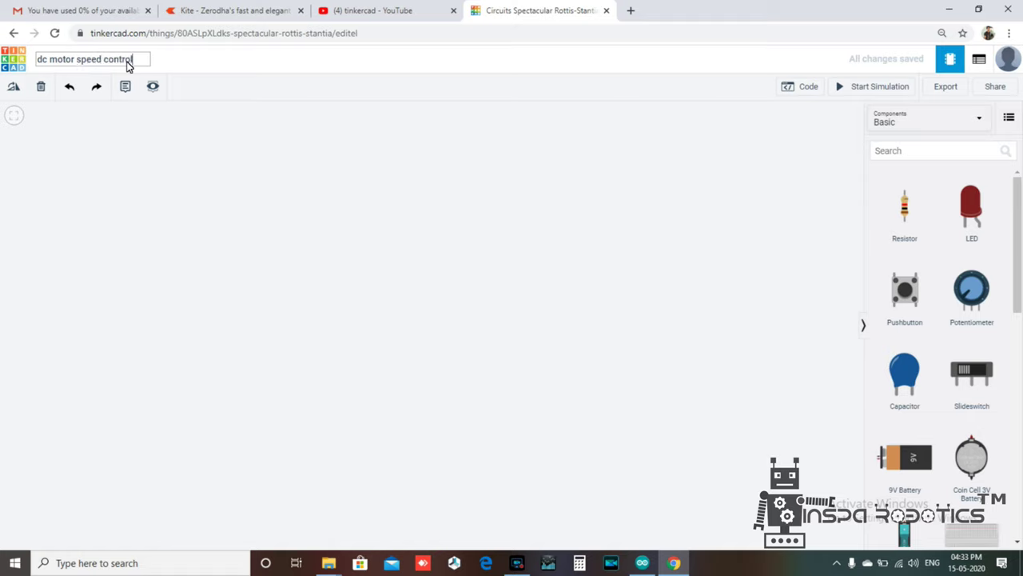
{"action": "left_click", "coordinate": [208, 178]}
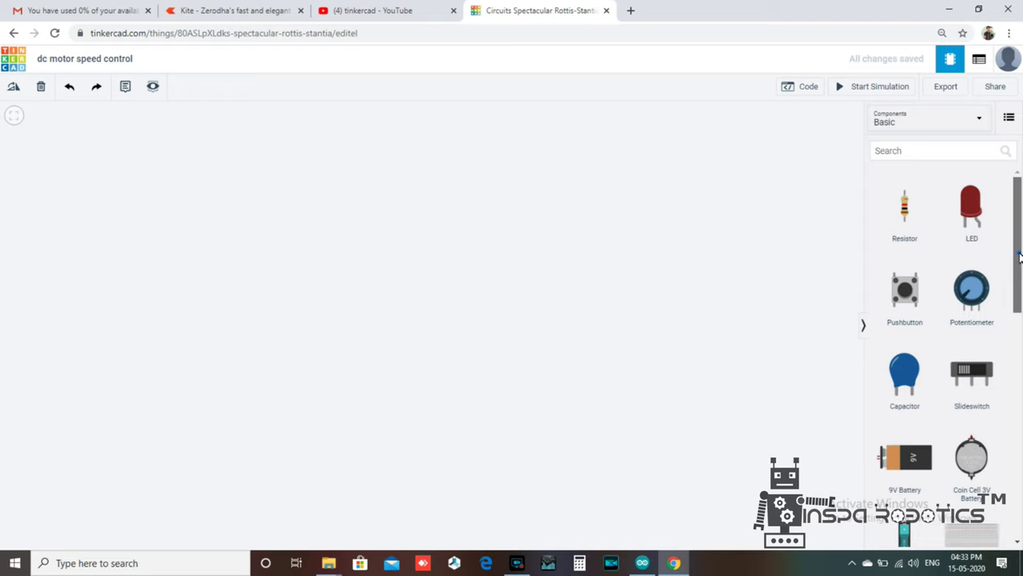
Step: Add an Arduino Uno R3 and a 9V battery, rotating the battery twice to stand upright
{"action": "left_click_drag", "start_coordinate": [1017, 253], "coordinate": [1021, 317]}
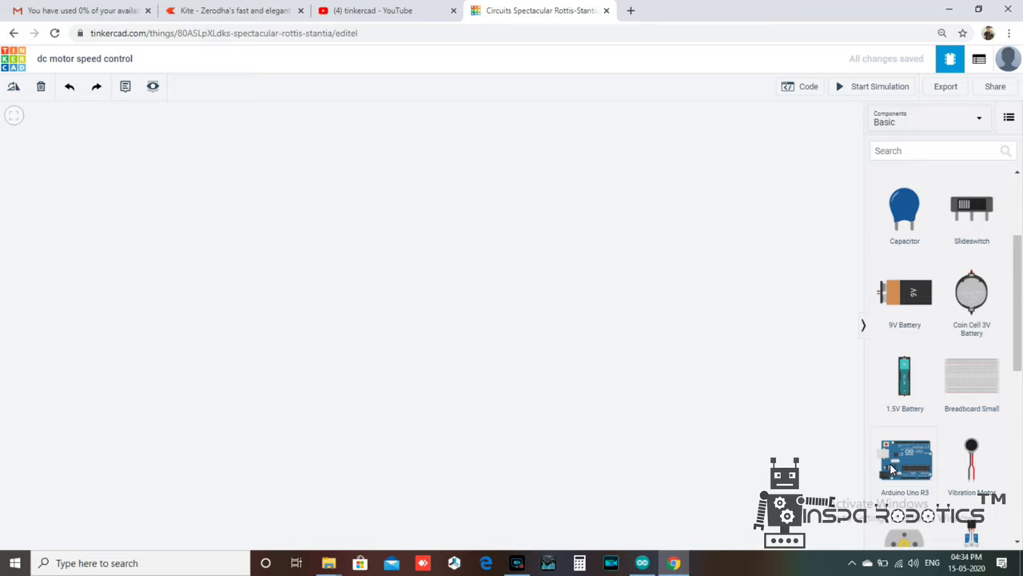
{"action": "left_click", "coordinate": [893, 469]}
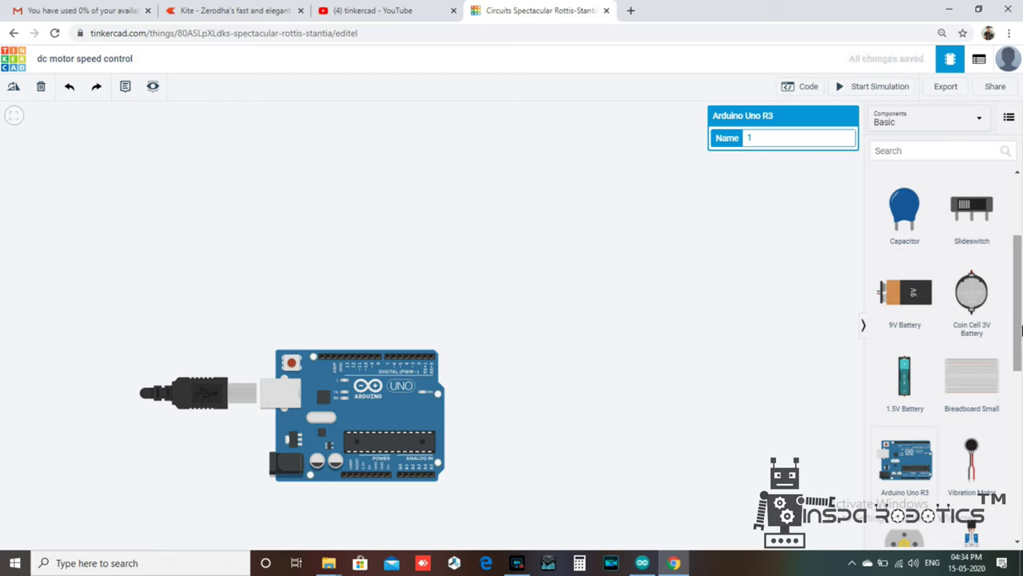
{"action": "scroll", "coordinate": [1019, 325], "scroll_direction": "down", "scroll_amount": 1}
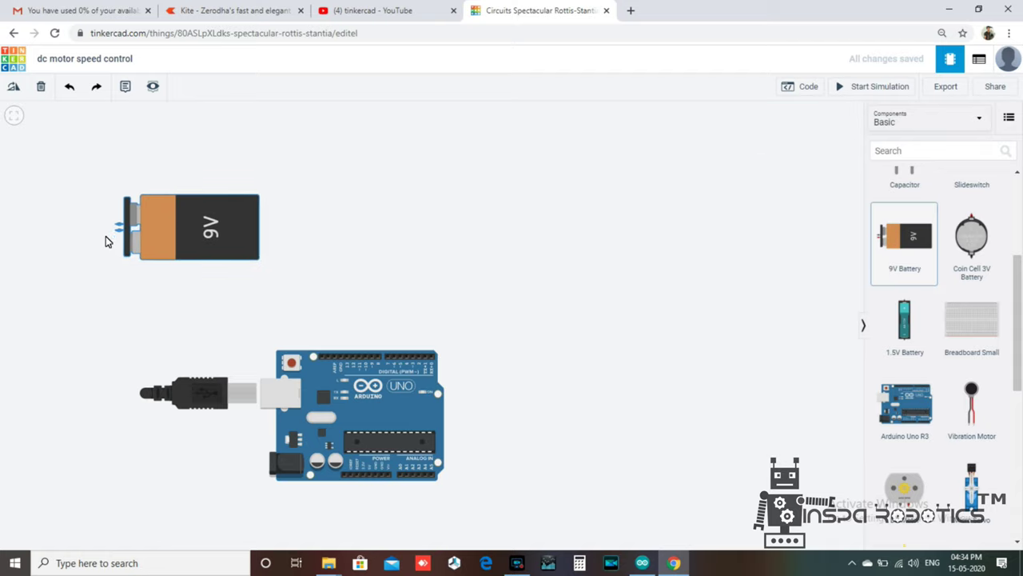
{"action": "left_click", "coordinate": [178, 237]}
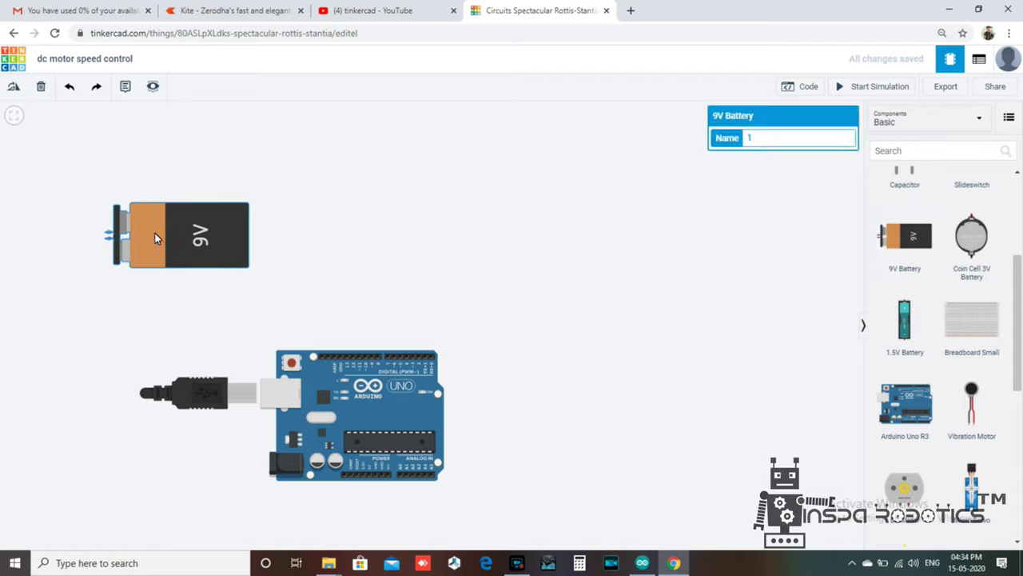
{"action": "left_click", "coordinate": [13, 87]}
{"action": "left_click", "coordinate": [11, 89]}
{"action": "left_click", "coordinate": [11, 90]}
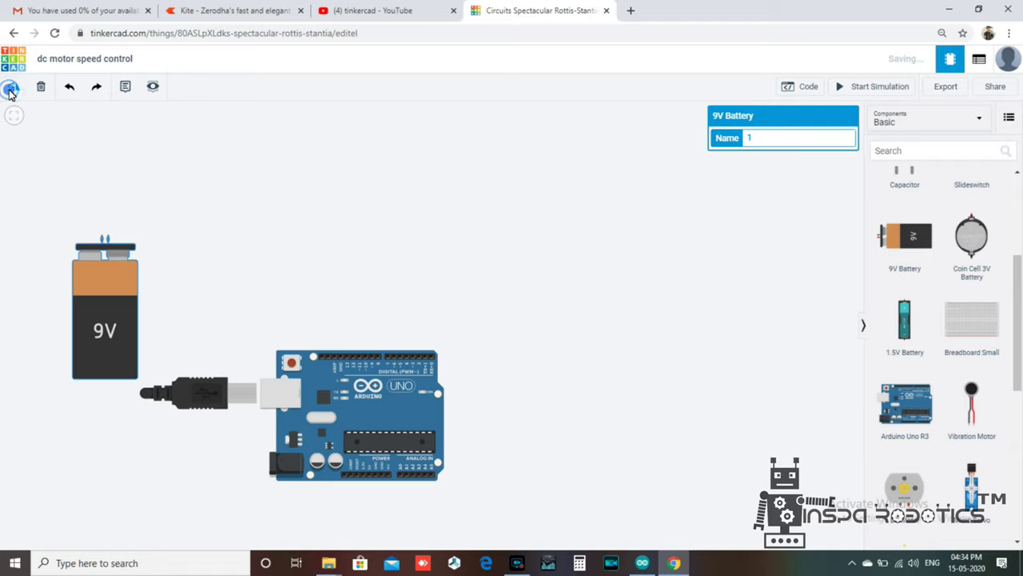
Step: Search components for 'lm' and pick the lm7805 regulator
{"action": "left_click", "coordinate": [950, 151]}
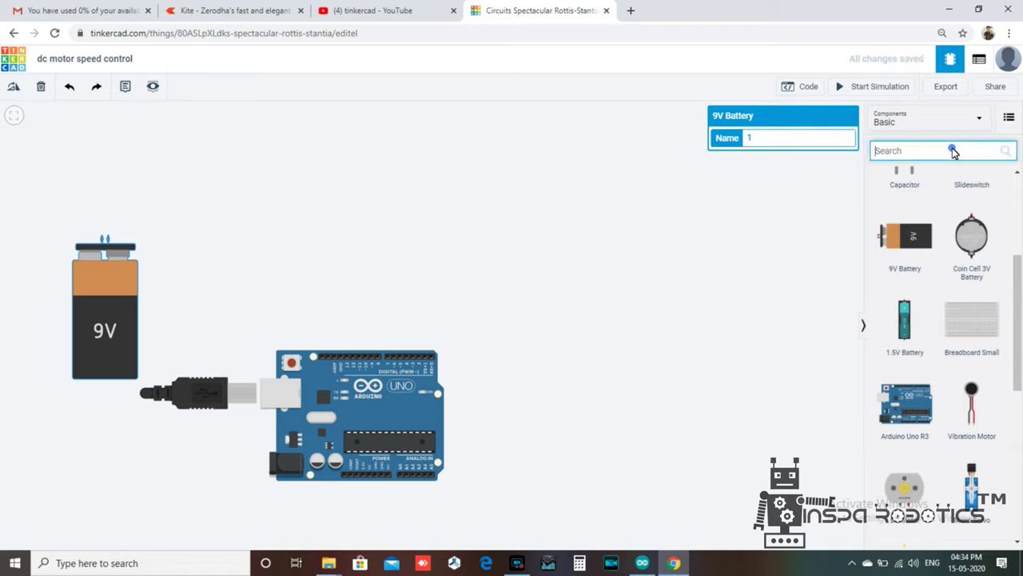
{"action": "type", "text": "lm"}
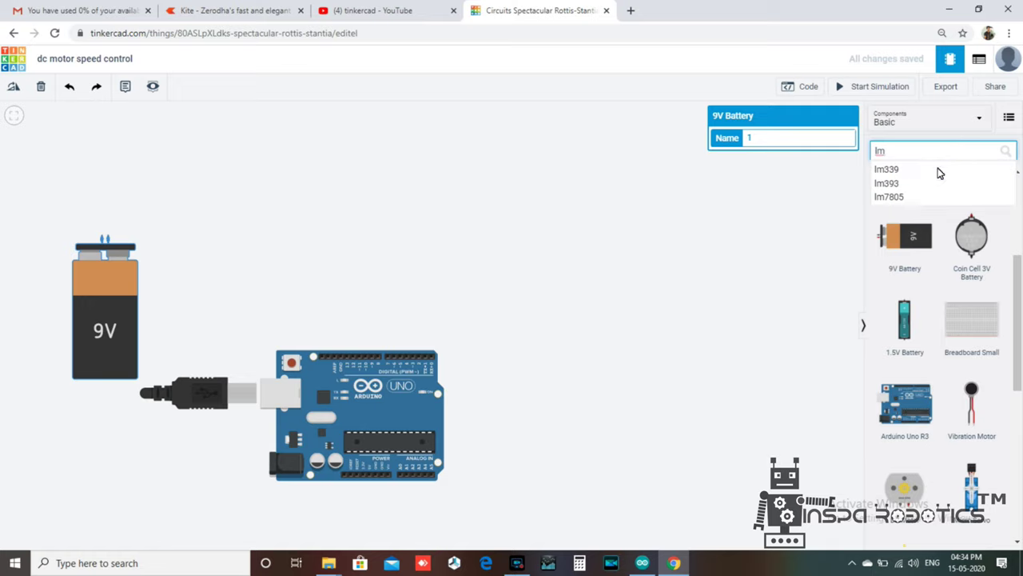
{"action": "left_click", "coordinate": [930, 198]}
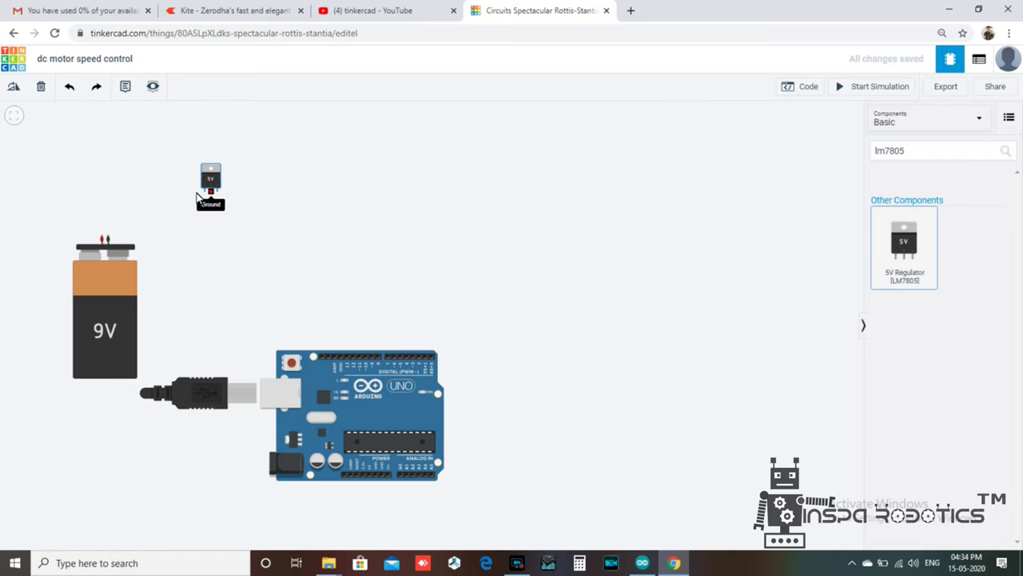
Step: Place the 5V regulator above the battery, then search 'motor' and add a Hobby Gearmotor and L293D driver
{"action": "left_click_drag", "start_coordinate": [378, 213], "coordinate": [186, 185]}
{"action": "left_click", "coordinate": [915, 156]}
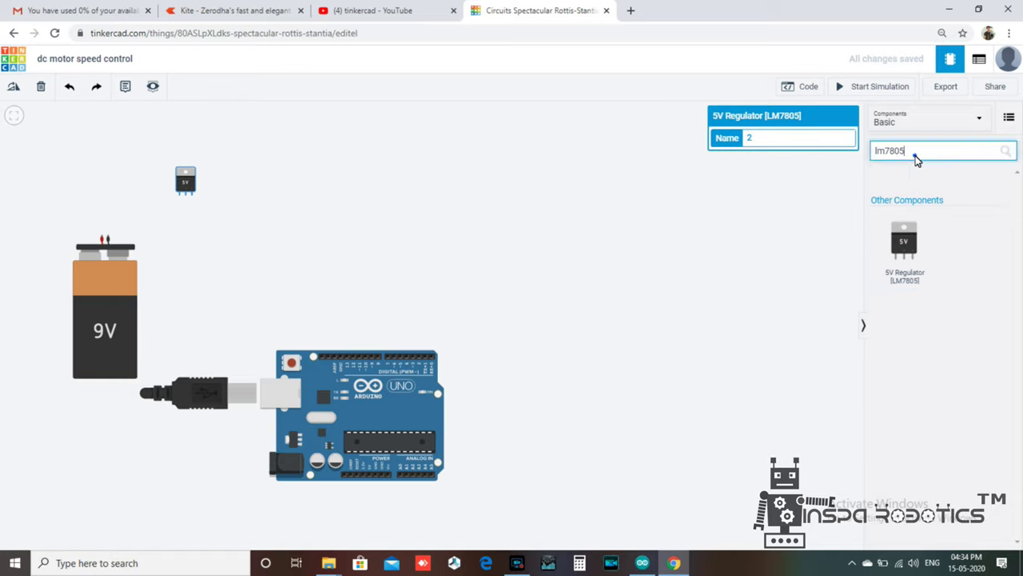
{"action": "key", "text": "BackSpace"}
{"action": "key", "text": "BackSpace"}
{"action": "key", "text": "BackSpace"}
{"action": "key", "text": "BackSpace"}
{"action": "type", "text": "mot"}
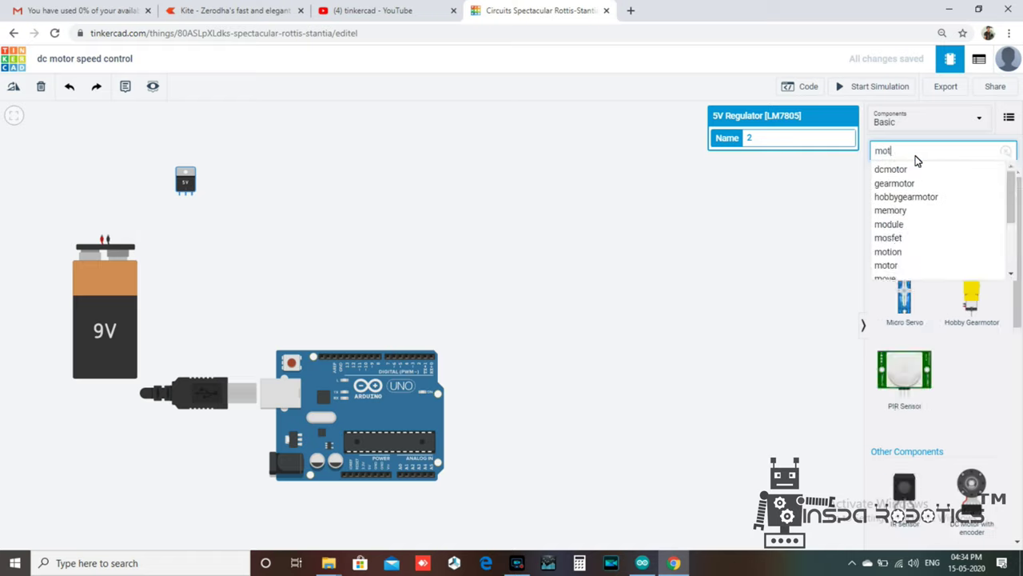
{"action": "type", "text": "or"}
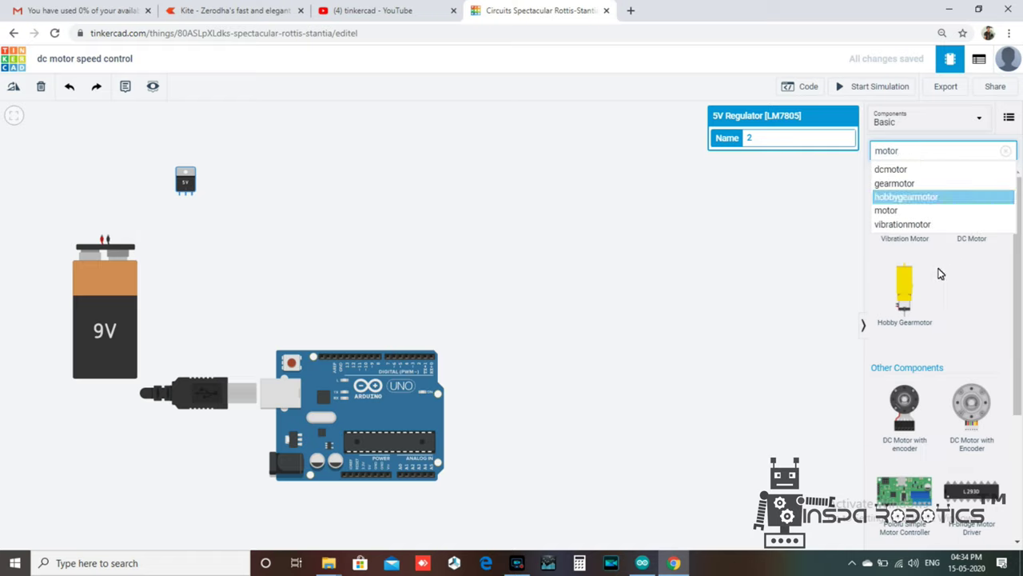
{"action": "mouse_move", "coordinate": [905, 293]}
{"action": "left_mouse_down"}
{"action": "mouse_move", "coordinate": [684, 303]}
{"action": "mouse_move", "coordinate": [388, 284]}
{"action": "mouse_move", "coordinate": [470, 236]}
{"action": "left_mouse_up"}
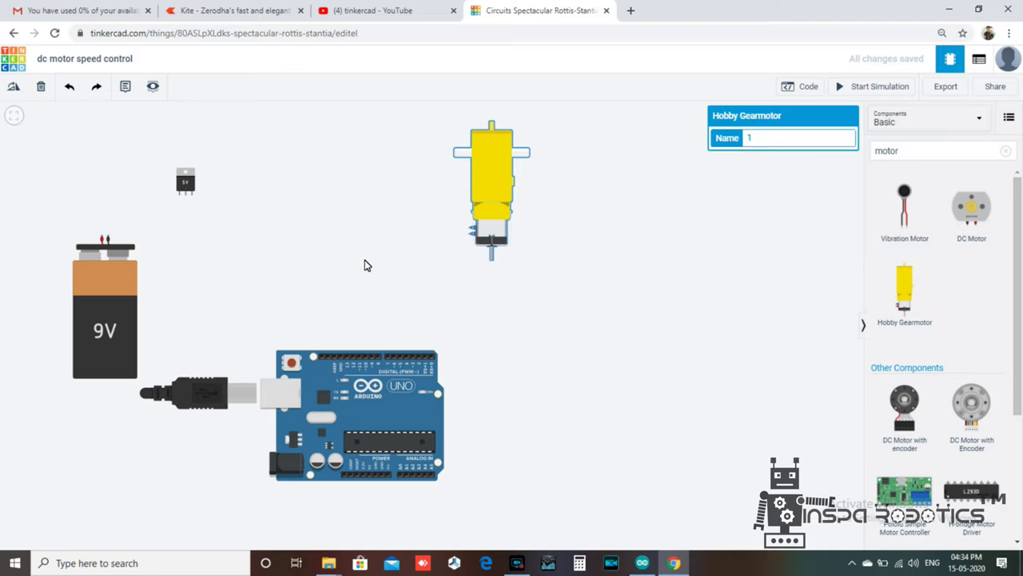
{"action": "left_click_drag", "start_coordinate": [539, 341], "coordinate": [321, 198]}
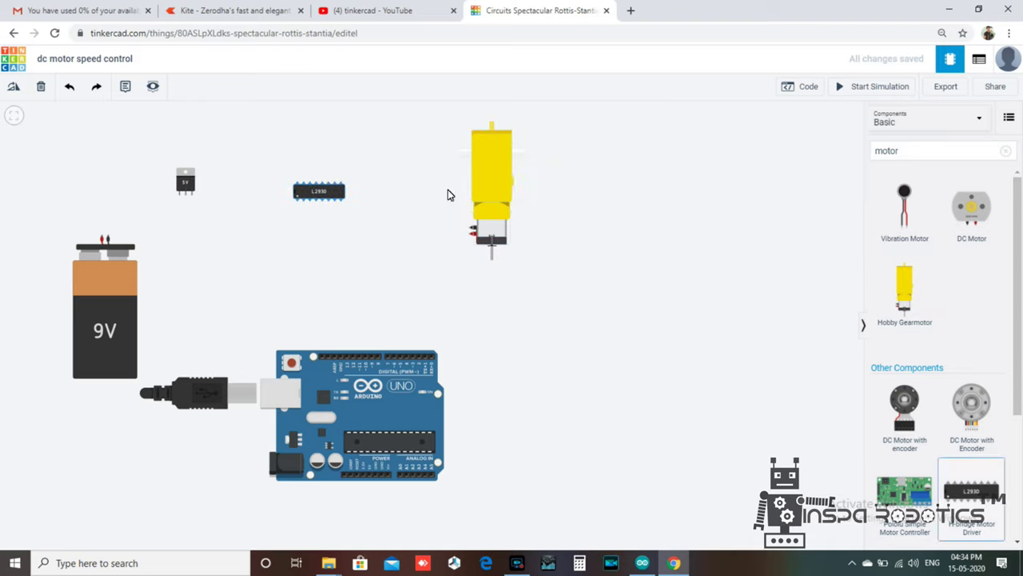
Step: Zoom and shift the view right, then start a wire at the battery's positive terminal
{"action": "scroll", "coordinate": [396, 210], "scroll_direction": "up", "scroll_amount": 2}
{"action": "mouse_move", "coordinate": [329, 244]}
{"action": "left_mouse_down"}
{"action": "mouse_move", "coordinate": [461, 259]}
{"action": "mouse_move", "coordinate": [452, 276]}
{"action": "left_mouse_up"}
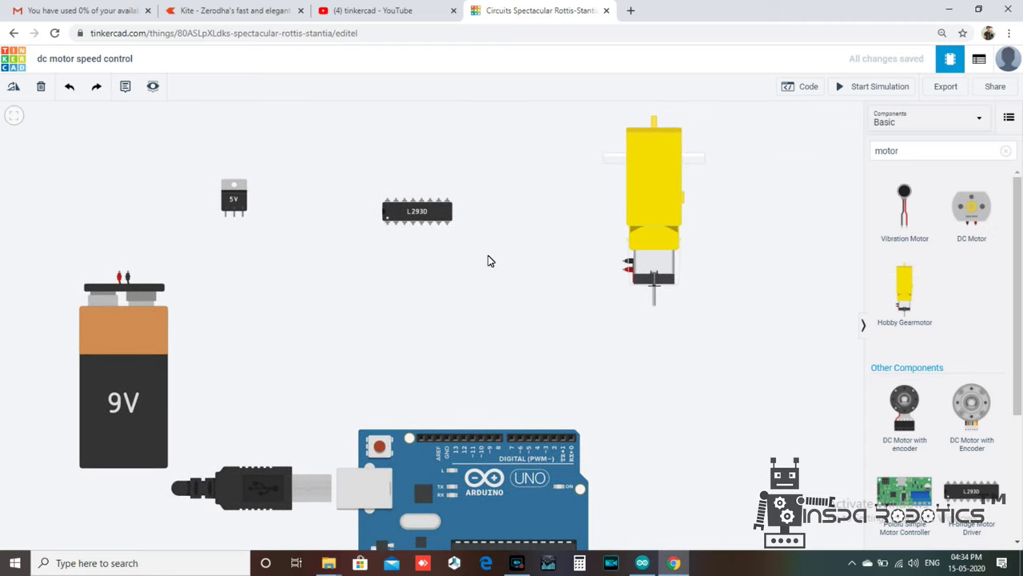
{"action": "left_click", "coordinate": [117, 276]}
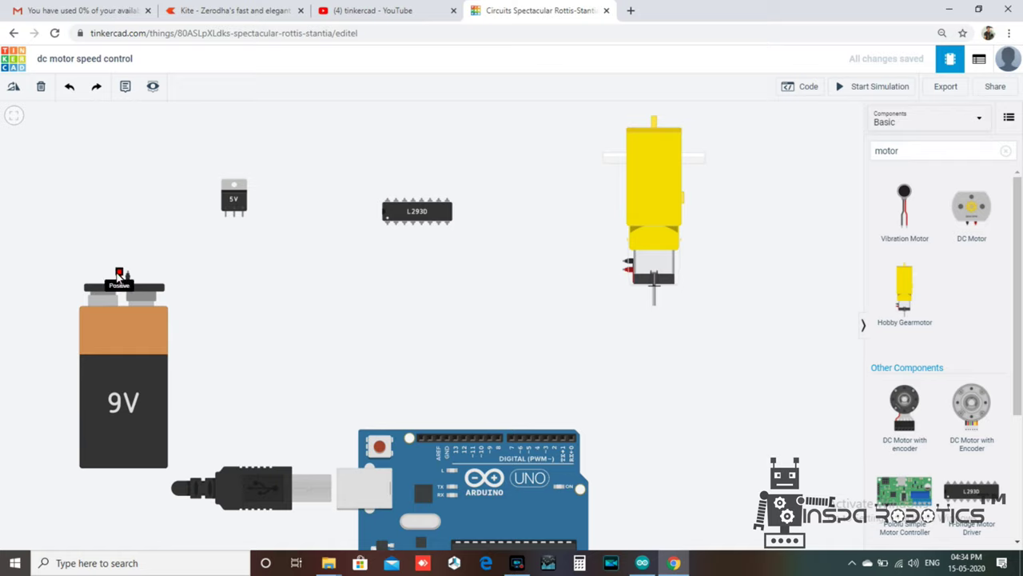
Step: Wire battery positive to the regulator input and battery negative to the regulator's middle ground pin
{"action": "left_click", "coordinate": [119, 215]}
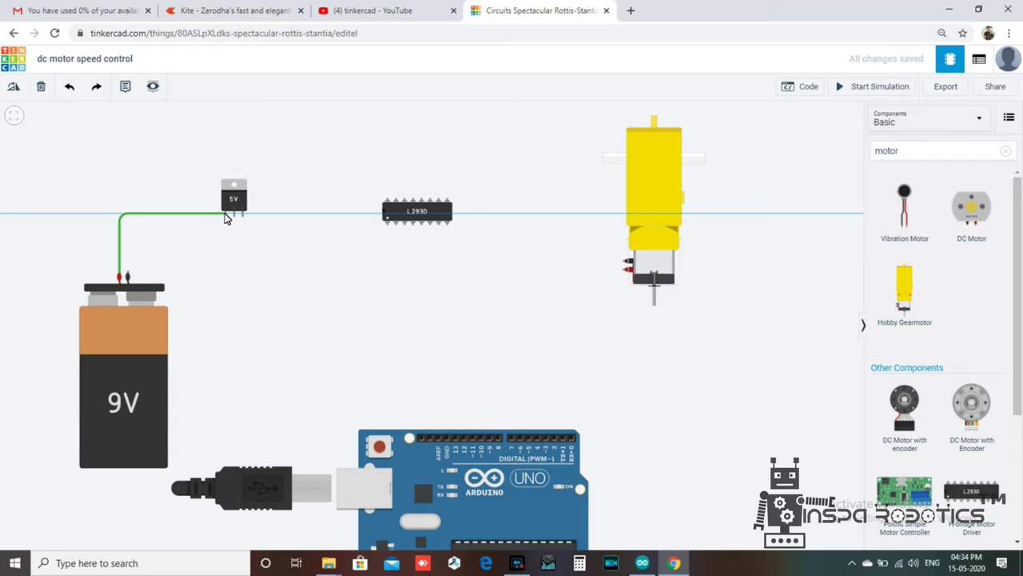
{"action": "left_click", "coordinate": [228, 215]}
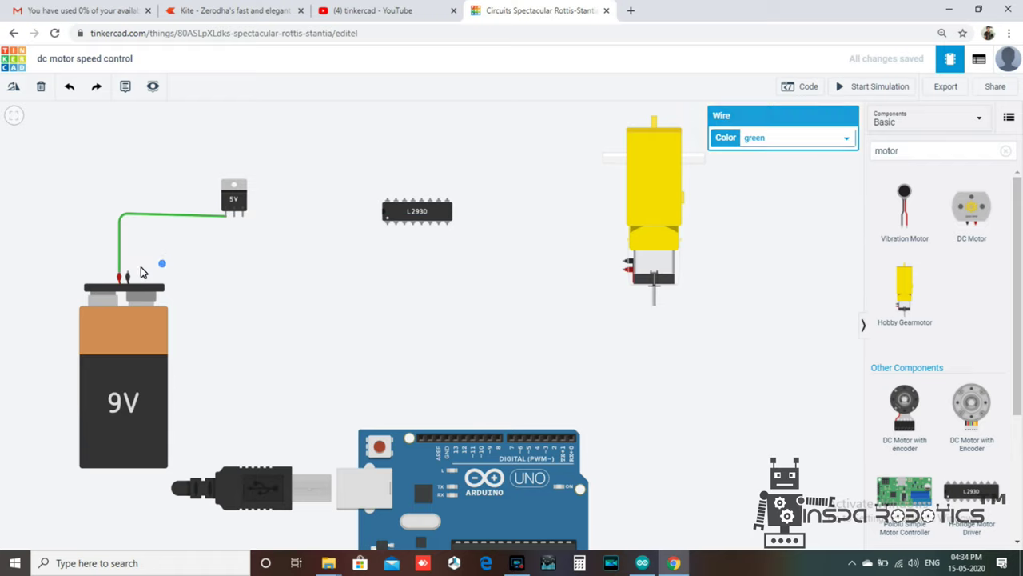
{"action": "left_click", "coordinate": [162, 263]}
{"action": "left_click", "coordinate": [128, 277]}
{"action": "left_click", "coordinate": [128, 231]}
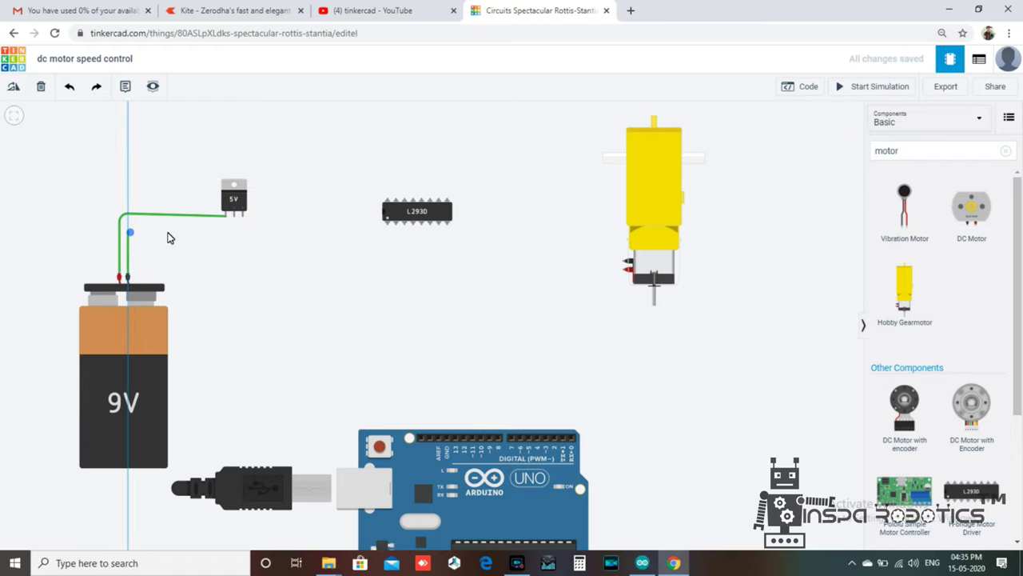
{"action": "left_click", "coordinate": [233, 232]}
{"action": "left_click", "coordinate": [233, 216]}
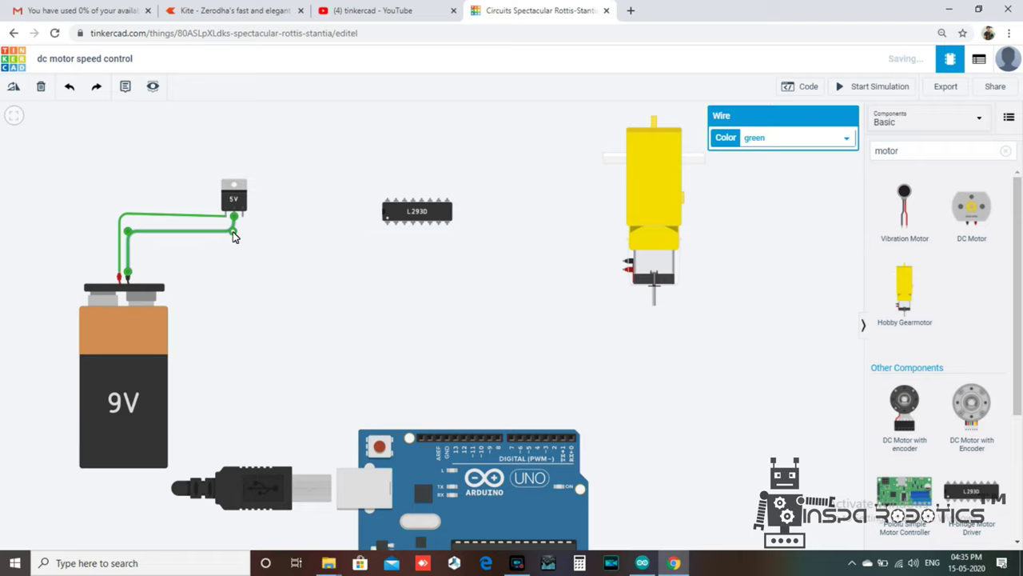
{"action": "left_click", "coordinate": [260, 232]}
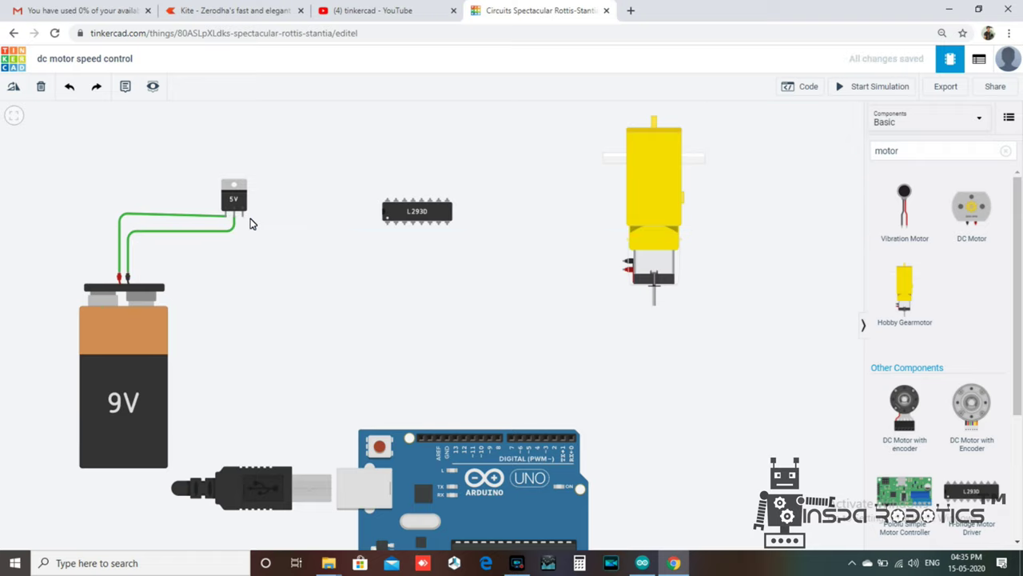
Step: Connect the regulator's 5V output to the L293D Power 1 pin
{"action": "left_click", "coordinate": [242, 222]}
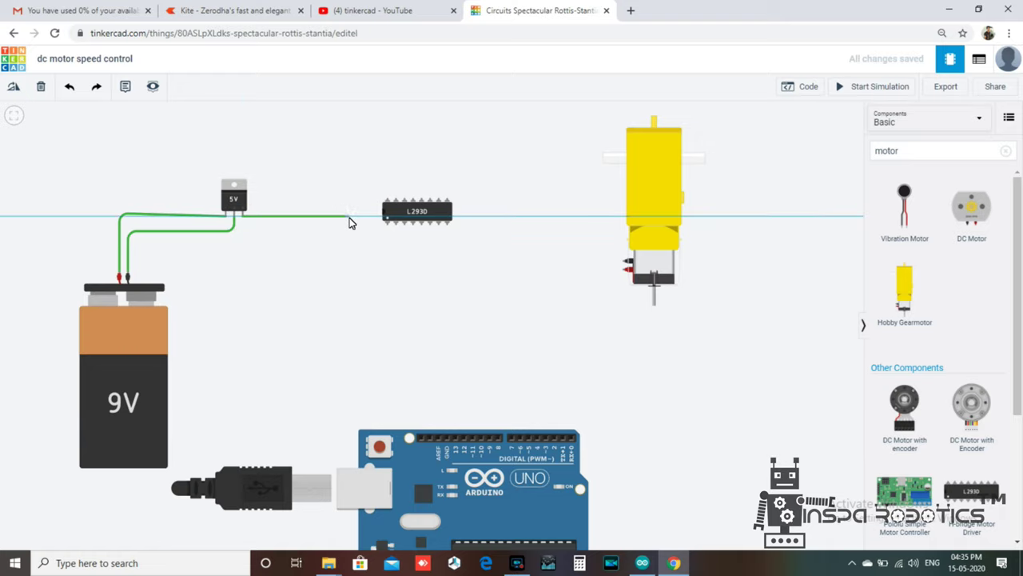
{"action": "left_click", "coordinate": [349, 194]}
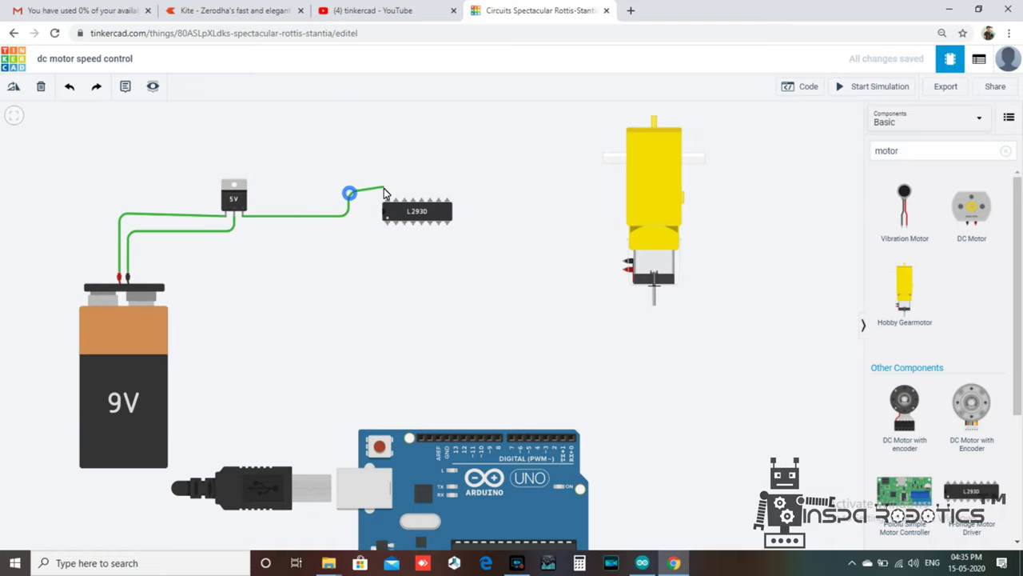
{"action": "left_click", "coordinate": [386, 195]}
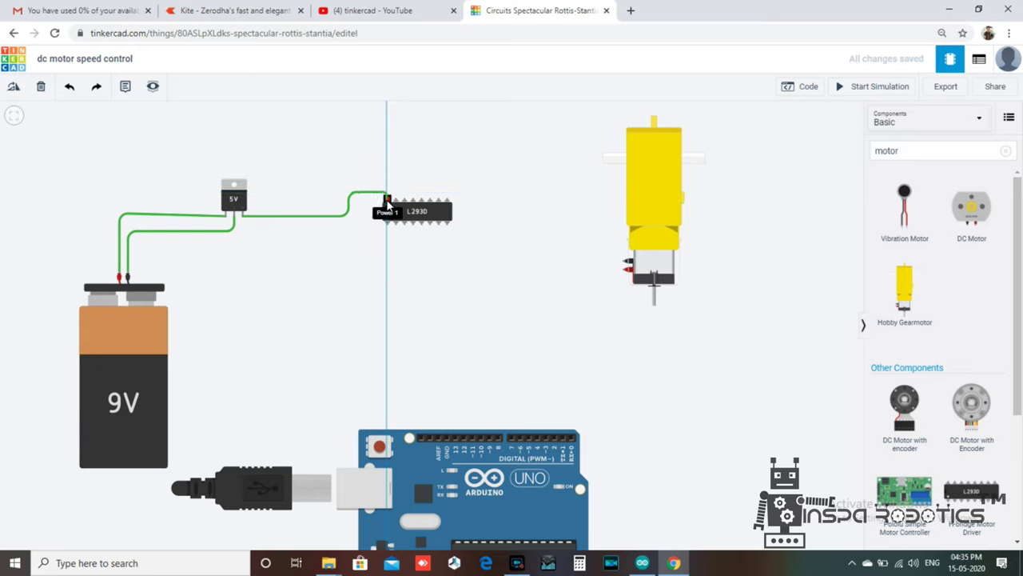
{"action": "left_click", "coordinate": [457, 184]}
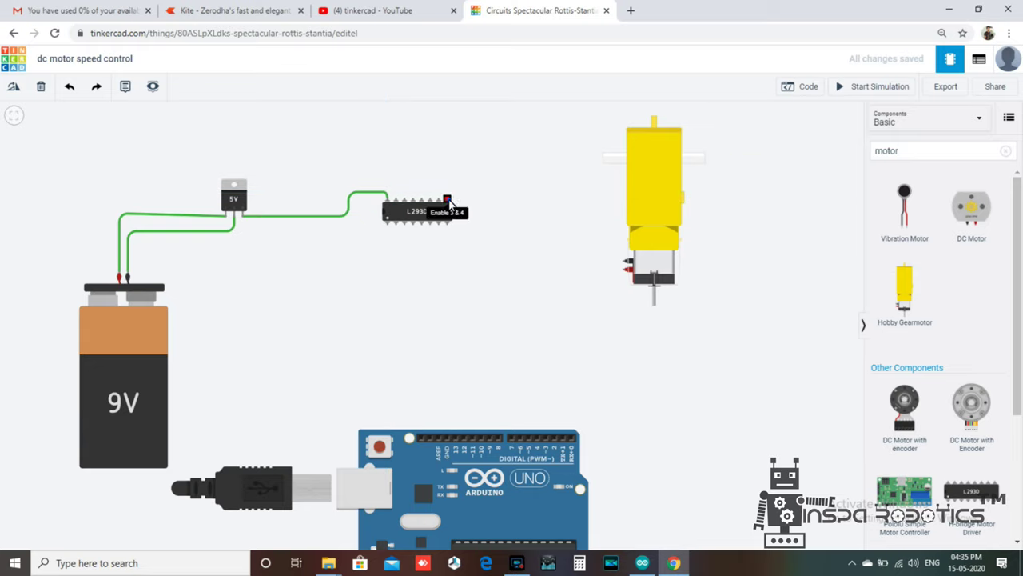
Step: Jumper Enable 3 & 4 to Power 1 over the chip, undoing the stray loop wire
{"action": "left_click", "coordinate": [448, 199]}
{"action": "left_click", "coordinate": [448, 170]}
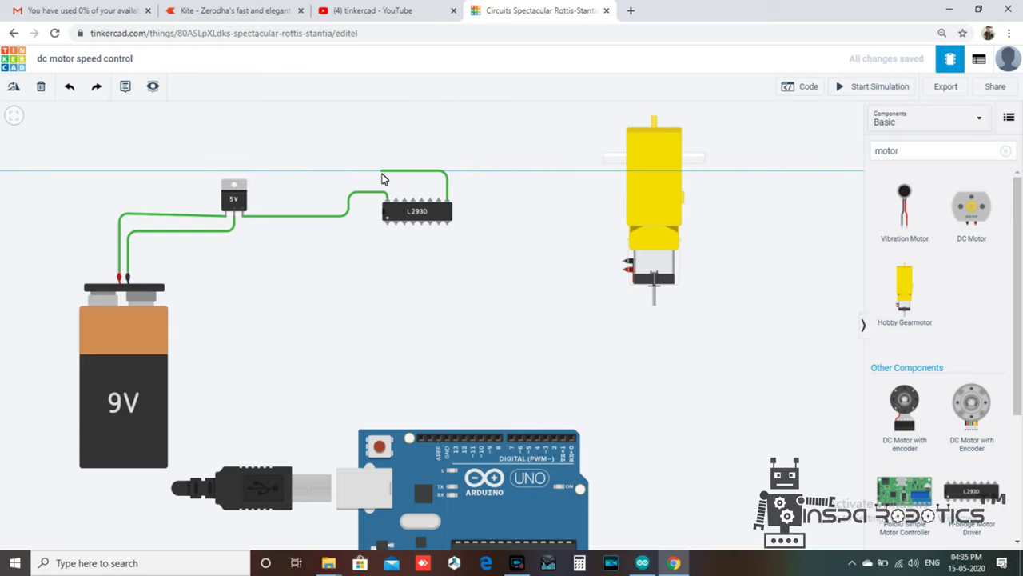
{"action": "left_click", "coordinate": [384, 171]}
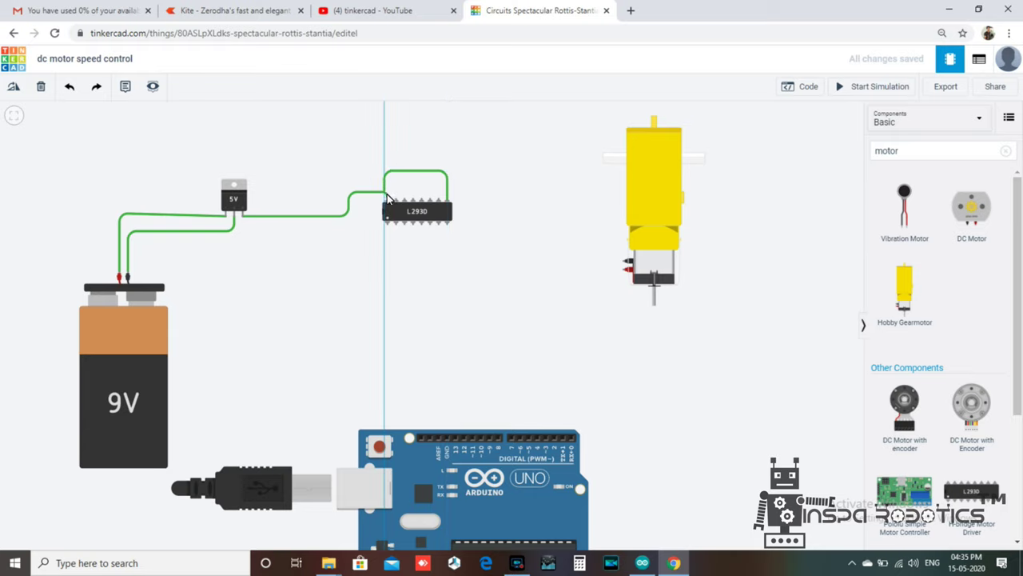
{"action": "left_click", "coordinate": [389, 200]}
{"action": "left_click", "coordinate": [389, 200]}
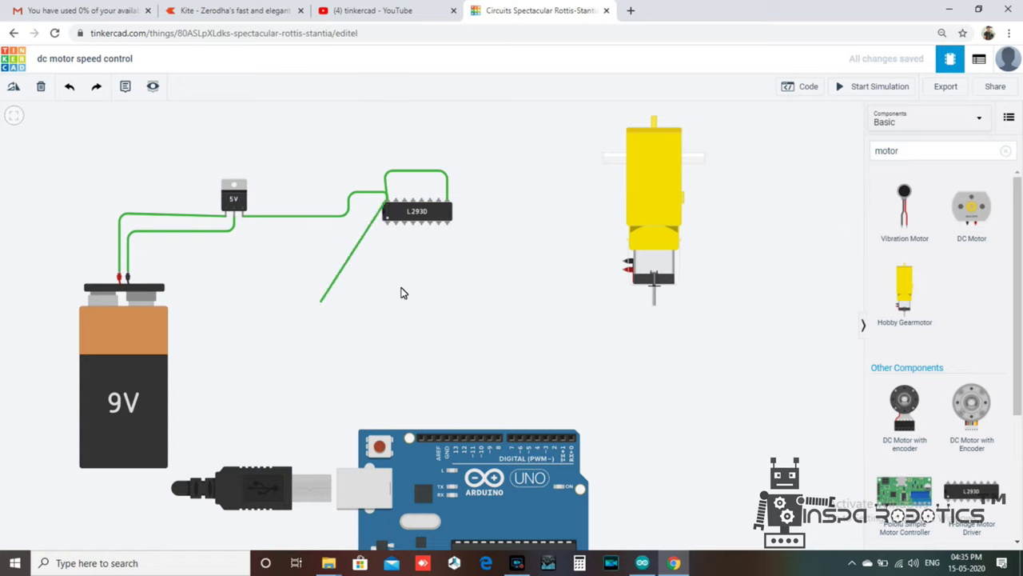
{"action": "key", "text": "Escape"}
{"action": "key", "text": "ctrl+z"}
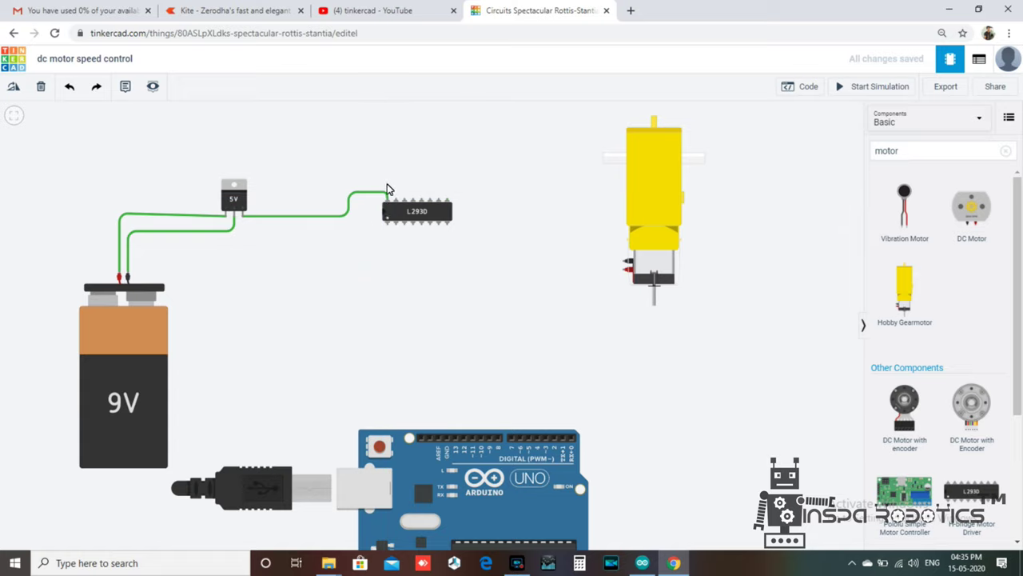
{"action": "left_click", "coordinate": [388, 201]}
Step: Jumper Power 1 to the chip's top-right pin and Enable 1 & 2 to Power 1
{"action": "left_click", "coordinate": [389, 175]}
{"action": "left_click", "coordinate": [448, 174]}
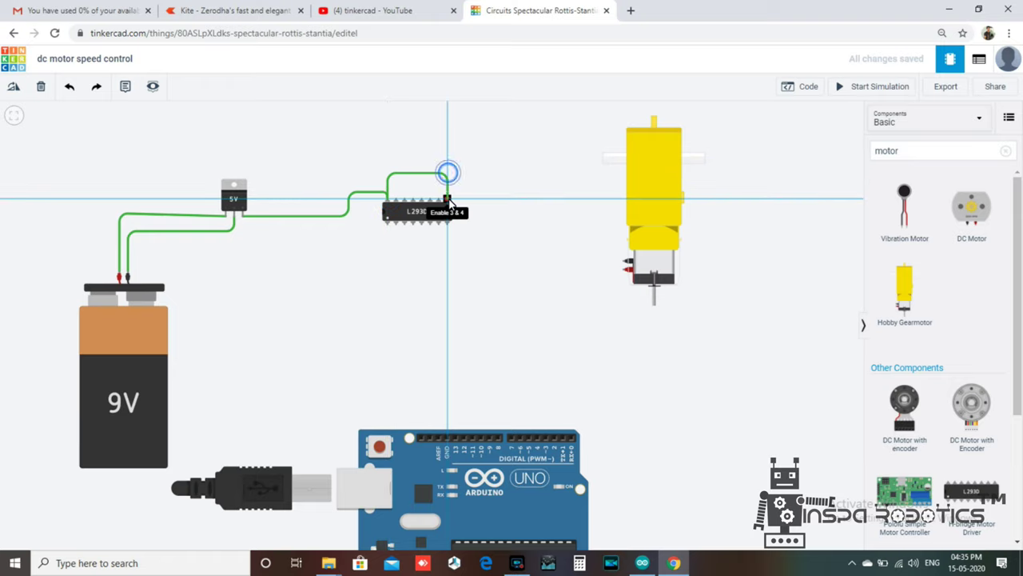
{"action": "left_click", "coordinate": [448, 200]}
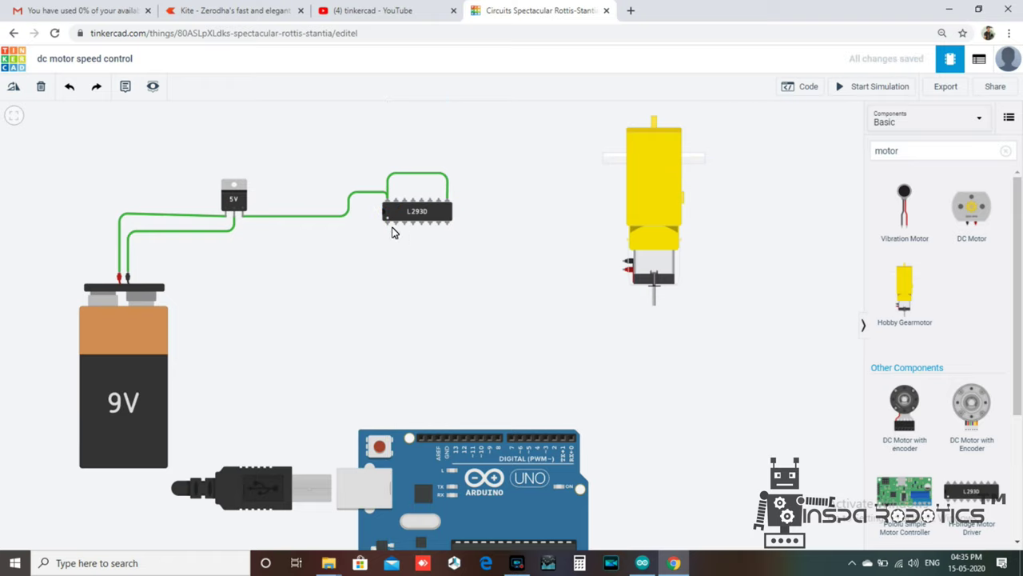
{"action": "left_click", "coordinate": [387, 227]}
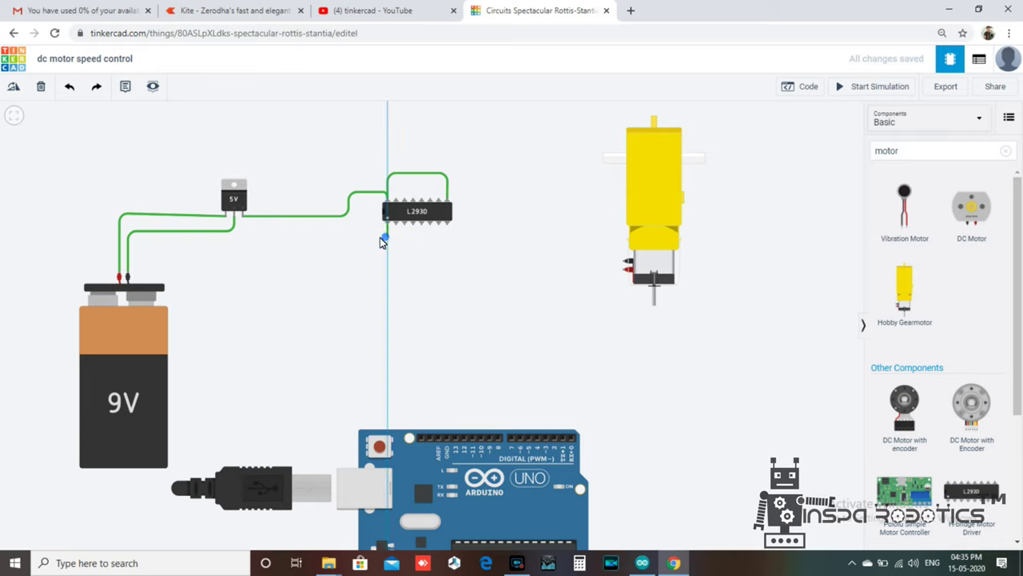
{"action": "left_click", "coordinate": [376, 200]}
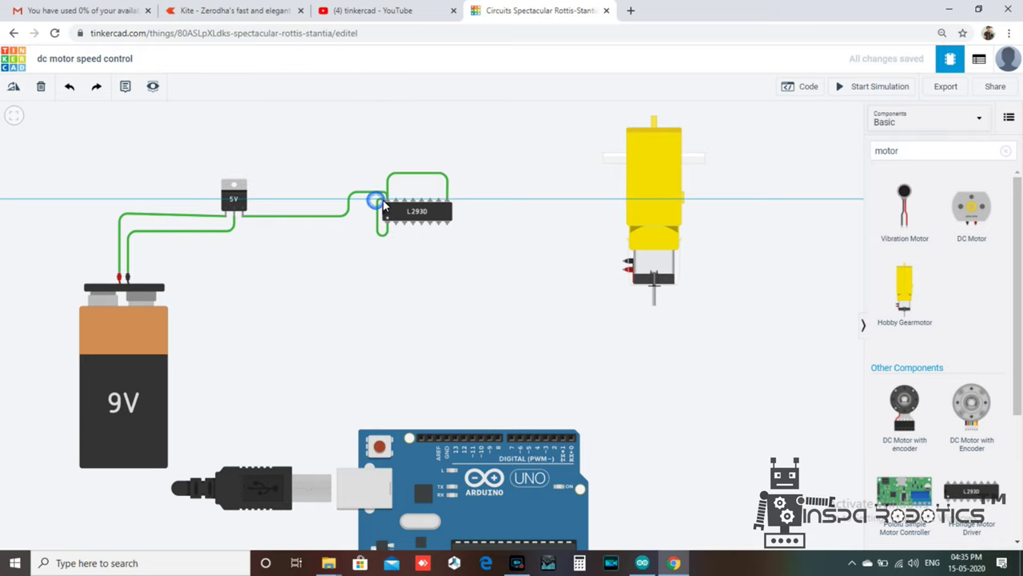
{"action": "left_click", "coordinate": [386, 201]}
{"action": "left_click", "coordinate": [434, 239]}
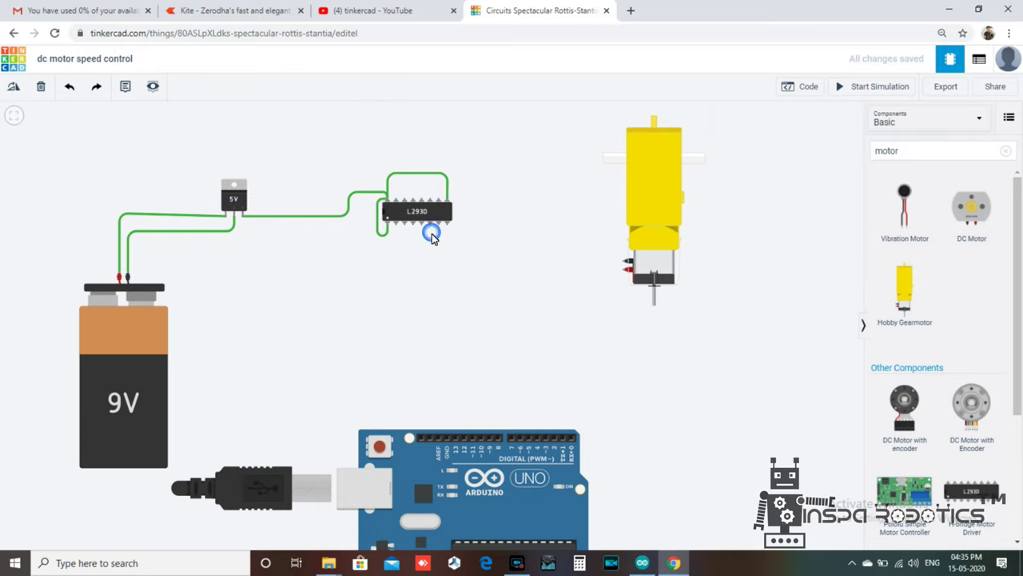
Step: Bridge two adjacent top L293D pins and two bottom pins with short wires
{"action": "left_click", "coordinate": [414, 197]}
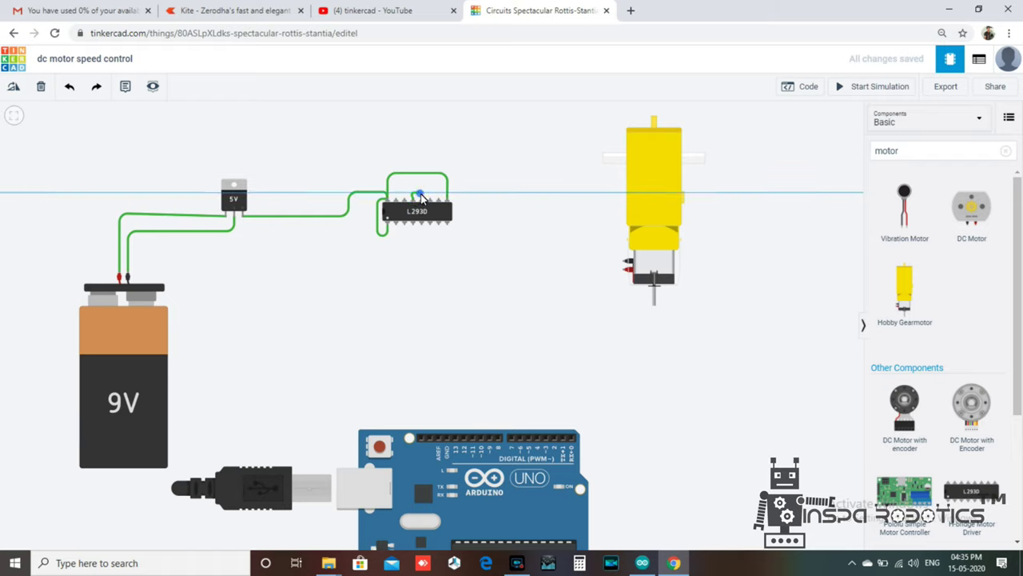
{"action": "left_click", "coordinate": [420, 196]}
{"action": "left_click", "coordinate": [421, 228]}
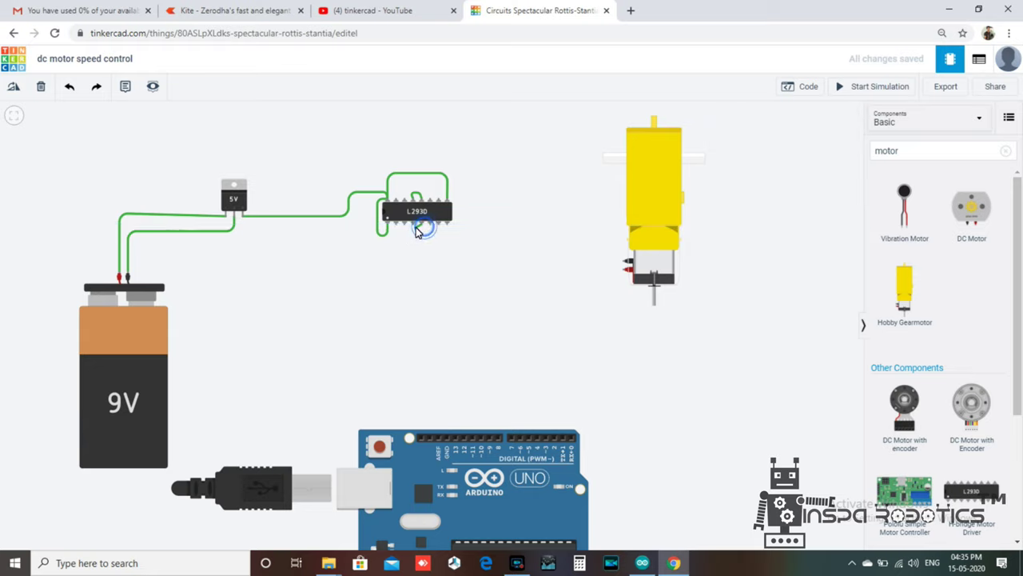
{"action": "left_click", "coordinate": [419, 227]}
{"action": "left_click", "coordinate": [422, 240]}
Step: Run a wire from the L293D Ground pin down and over to the regulator's Ground pin
{"action": "left_click", "coordinate": [235, 226]}
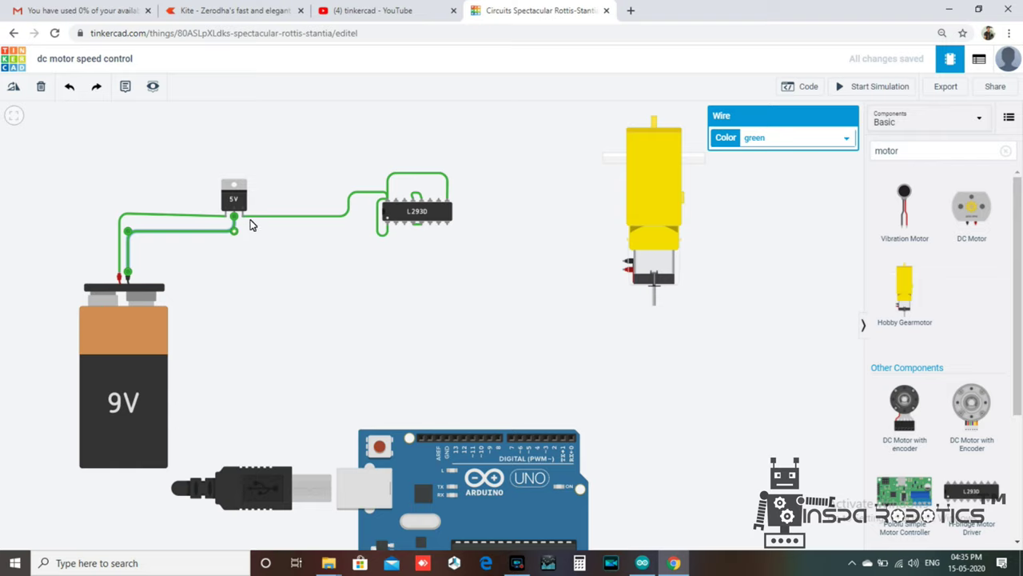
{"action": "left_click_drag", "start_coordinate": [413, 226], "coordinate": [414, 274]}
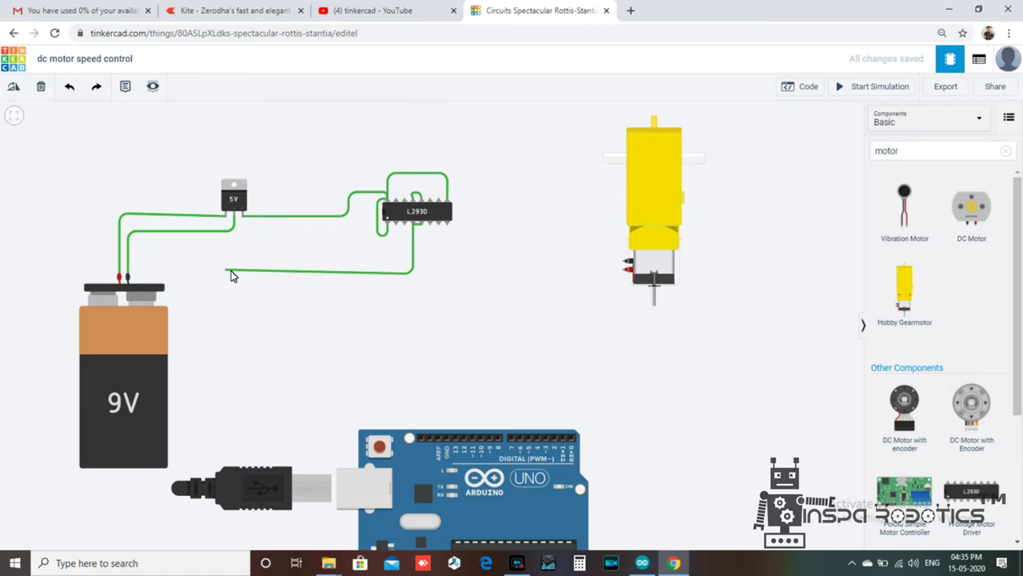
{"action": "left_click", "coordinate": [231, 274]}
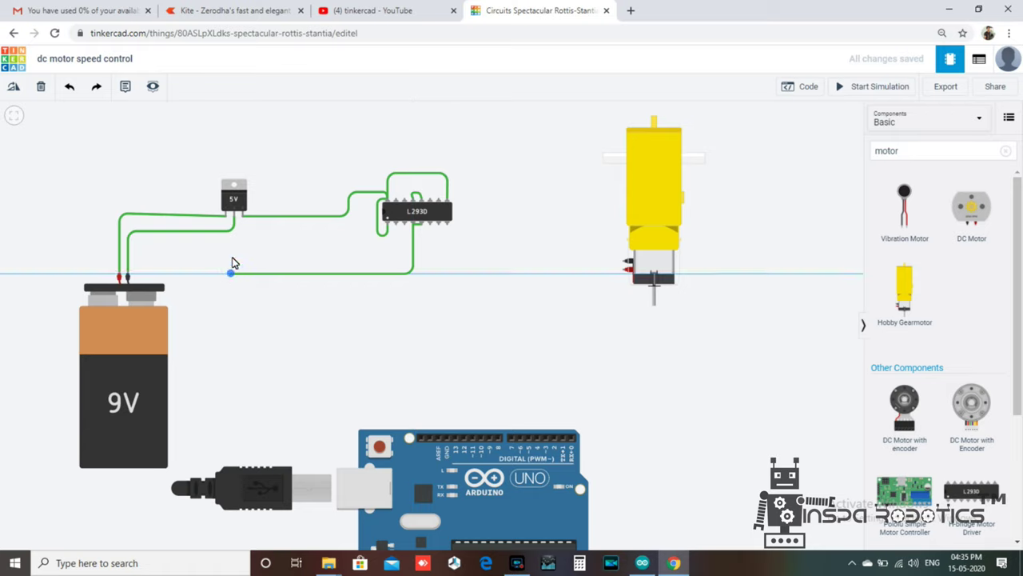
{"action": "left_click", "coordinate": [235, 218]}
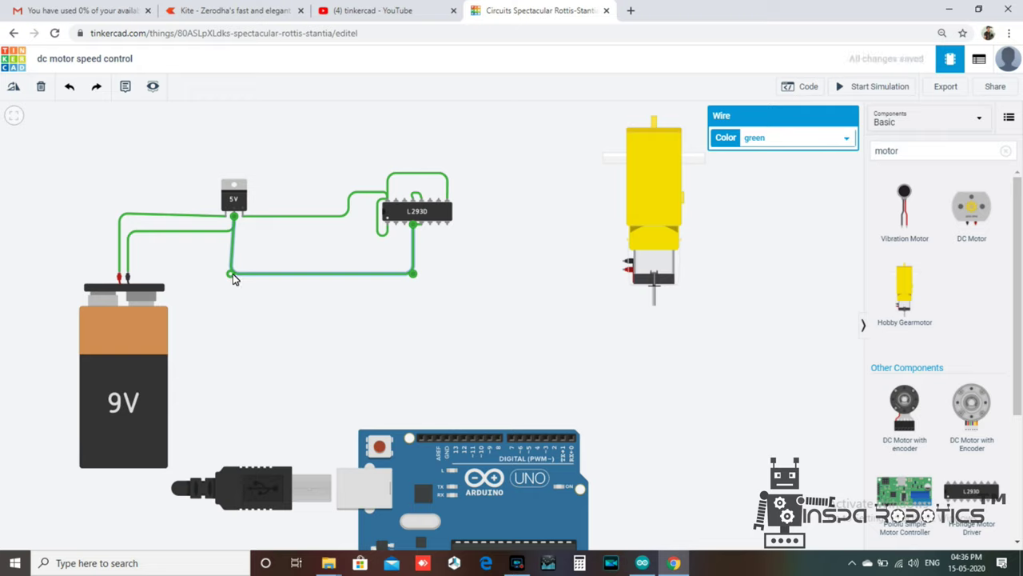
{"action": "left_click", "coordinate": [300, 291]}
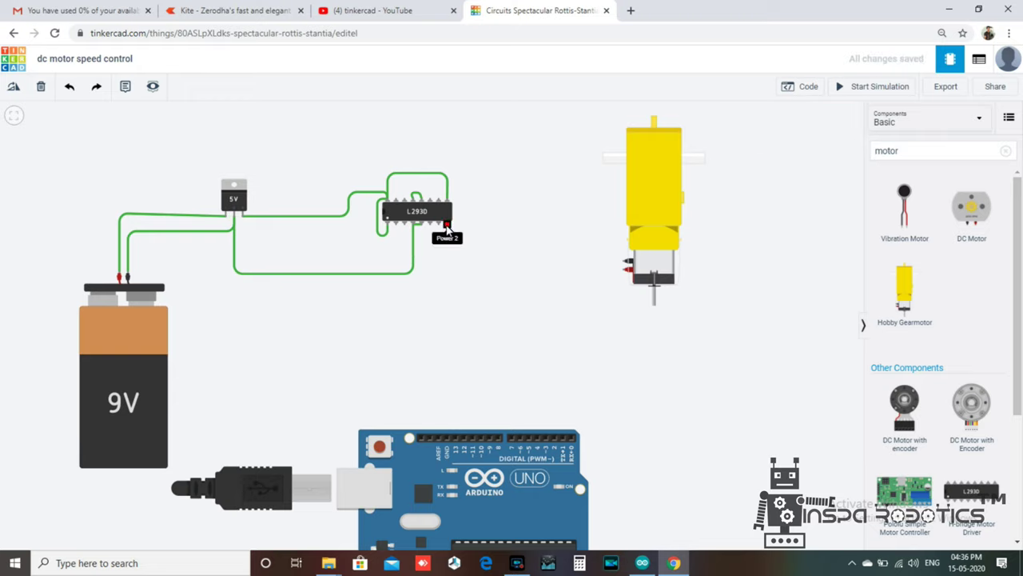
Step: Route the L293D Power 2 pin below the chip to the regulator's supply pin
{"action": "left_click", "coordinate": [446, 227]}
{"action": "left_click", "coordinate": [446, 294]}
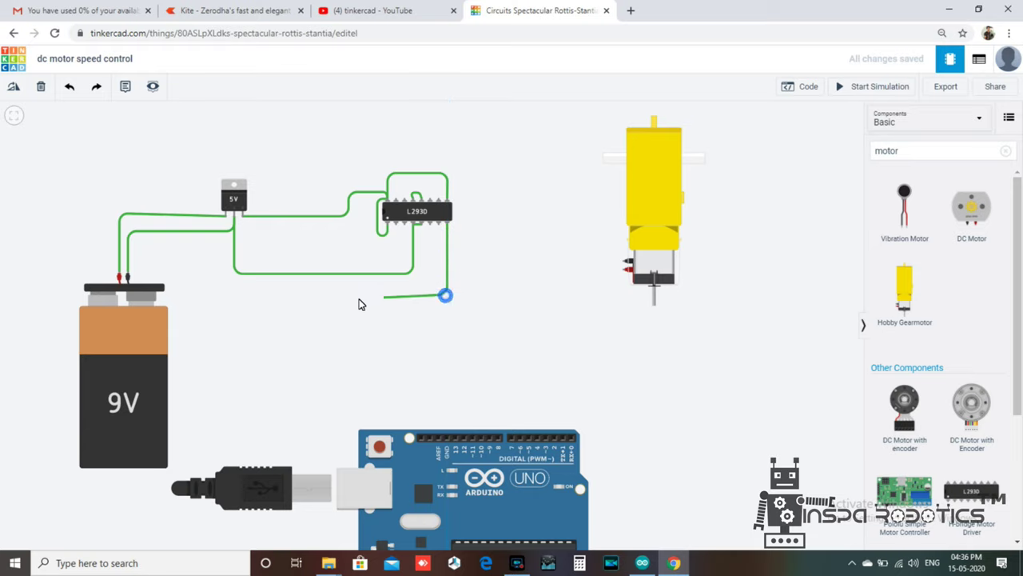
{"action": "left_click", "coordinate": [223, 293]}
{"action": "left_click", "coordinate": [226, 218]}
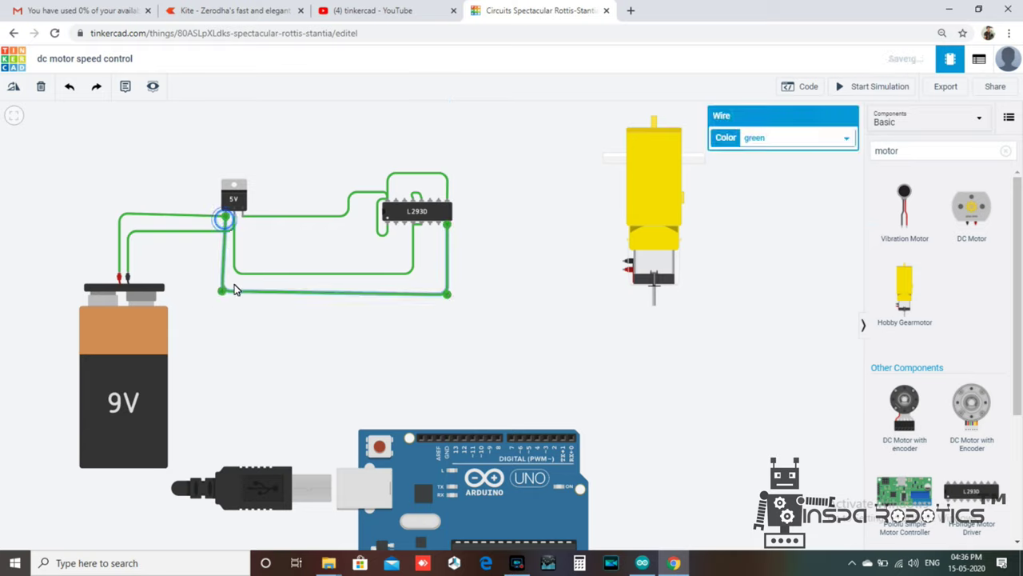
{"action": "left_click", "coordinate": [326, 322]}
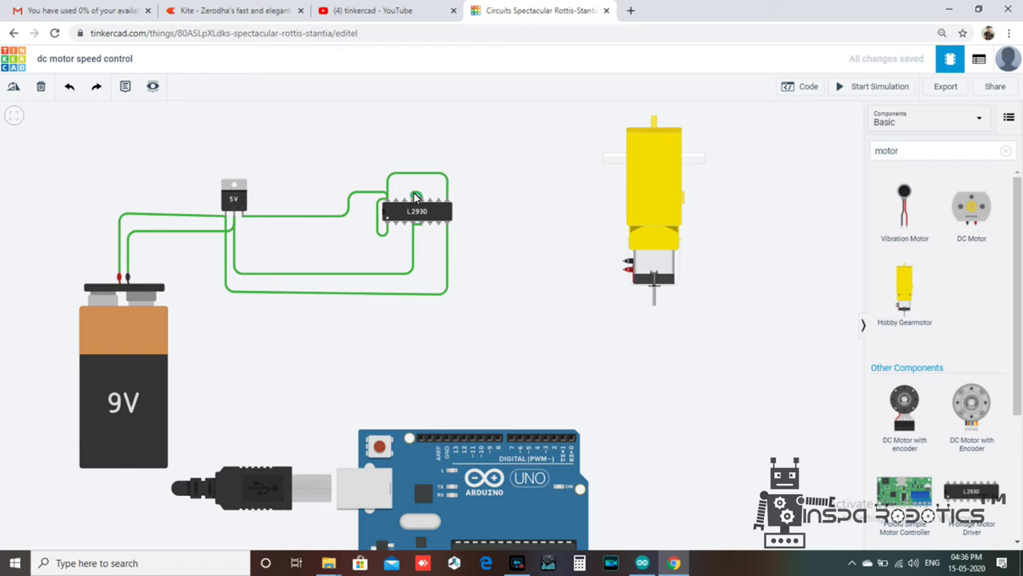
Step: Tie a top L293D pin to the bottom Ground pin
{"action": "left_click", "coordinate": [415, 197]}
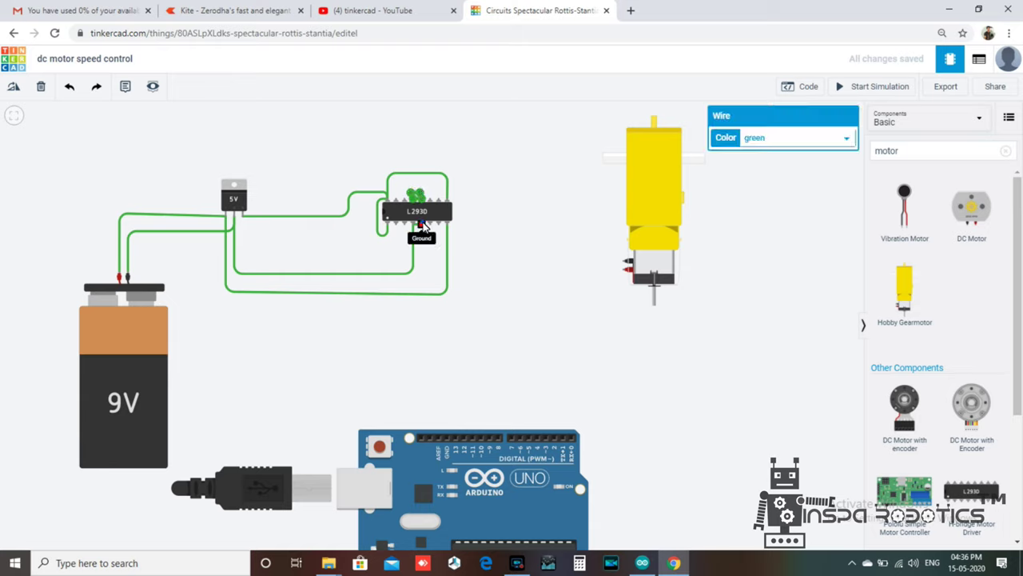
{"action": "left_click", "coordinate": [423, 226]}
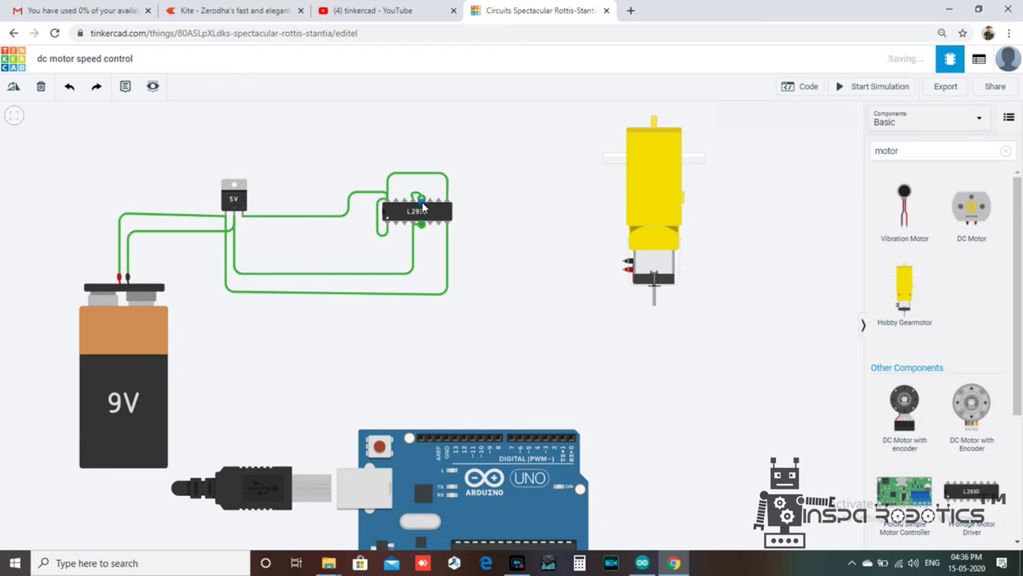
{"action": "left_click", "coordinate": [521, 204]}
Step: Route a wire from L293D Input 1 down to an Arduino digital header pin and adjust its end
{"action": "left_click", "coordinate": [397, 226]}
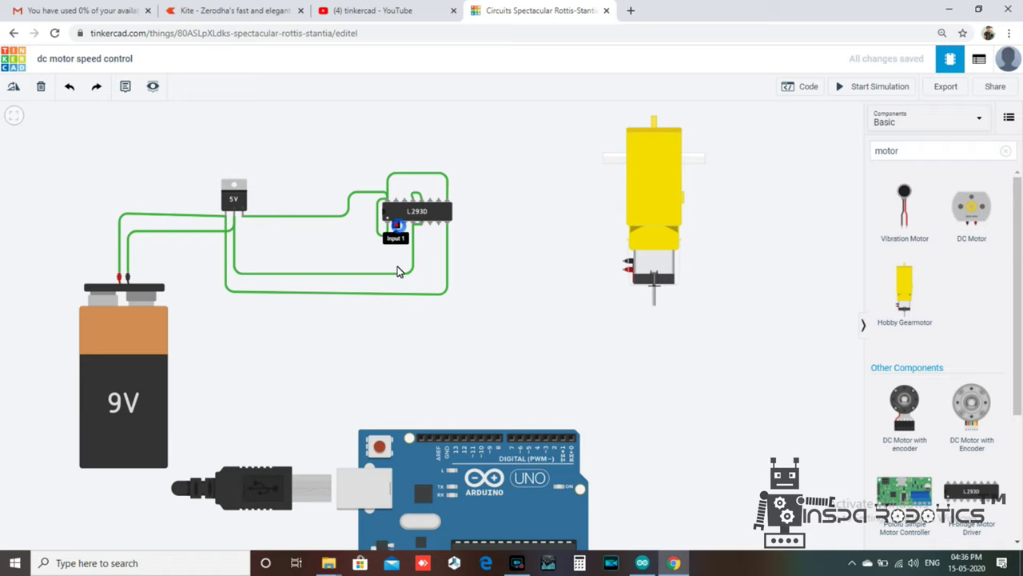
{"action": "left_click", "coordinate": [393, 357]}
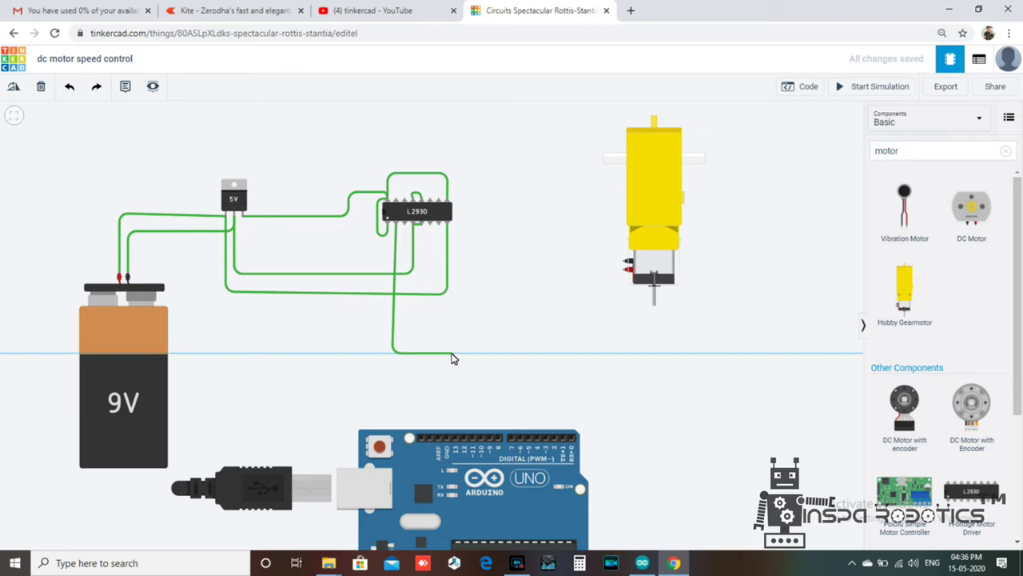
{"action": "left_click", "coordinate": [452, 355]}
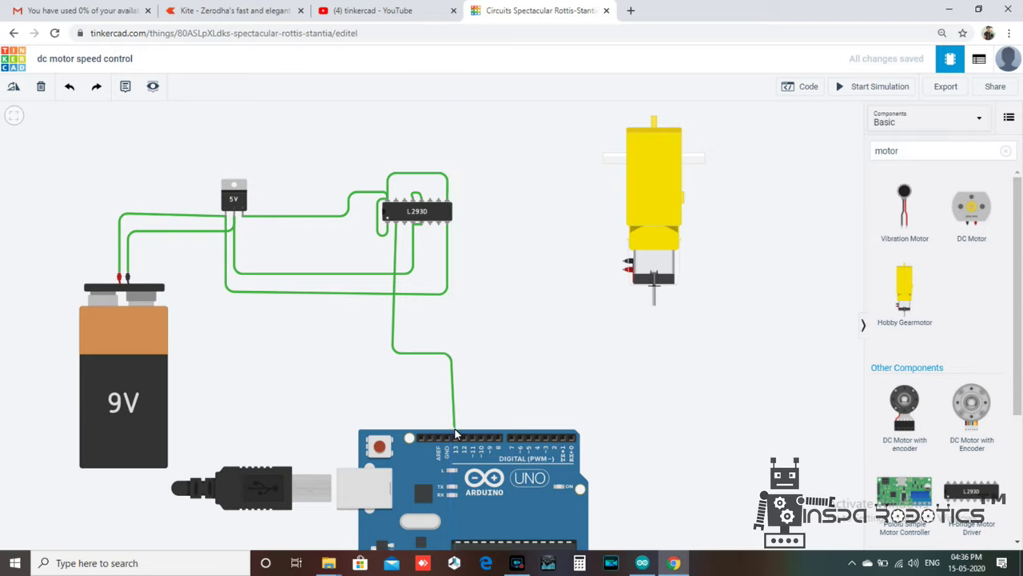
{"action": "left_click", "coordinate": [454, 425]}
{"action": "left_click", "coordinate": [479, 438]}
{"action": "left_click", "coordinate": [474, 438]}
{"action": "left_click", "coordinate": [504, 399]}
{"action": "left_click_drag", "start_coordinate": [458, 432], "coordinate": [471, 425]}
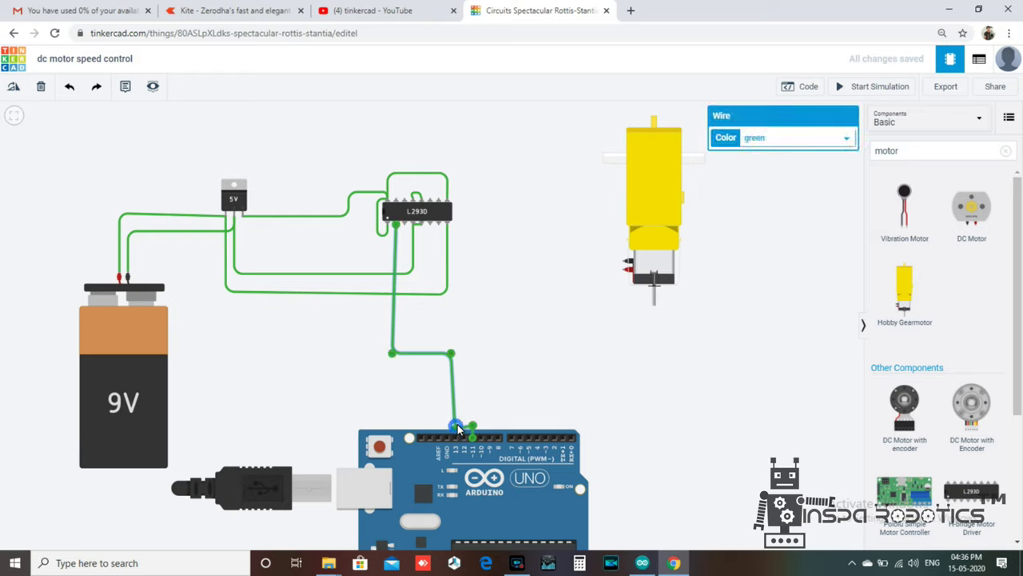
{"action": "left_click", "coordinate": [482, 412]}
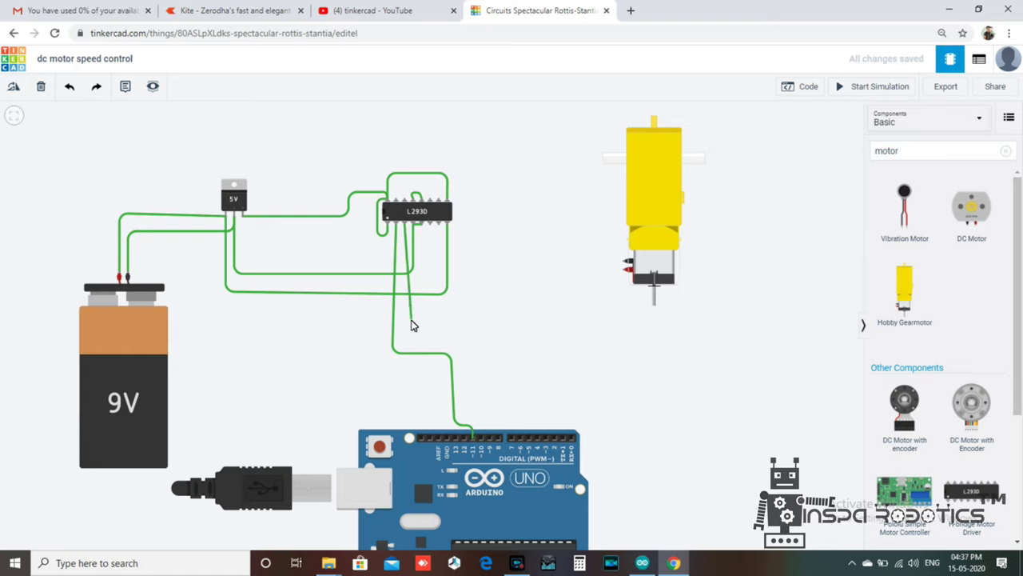
Step: Run the L293D output wire across and up to the motor's positive terminal
{"action": "left_click", "coordinate": [404, 320]}
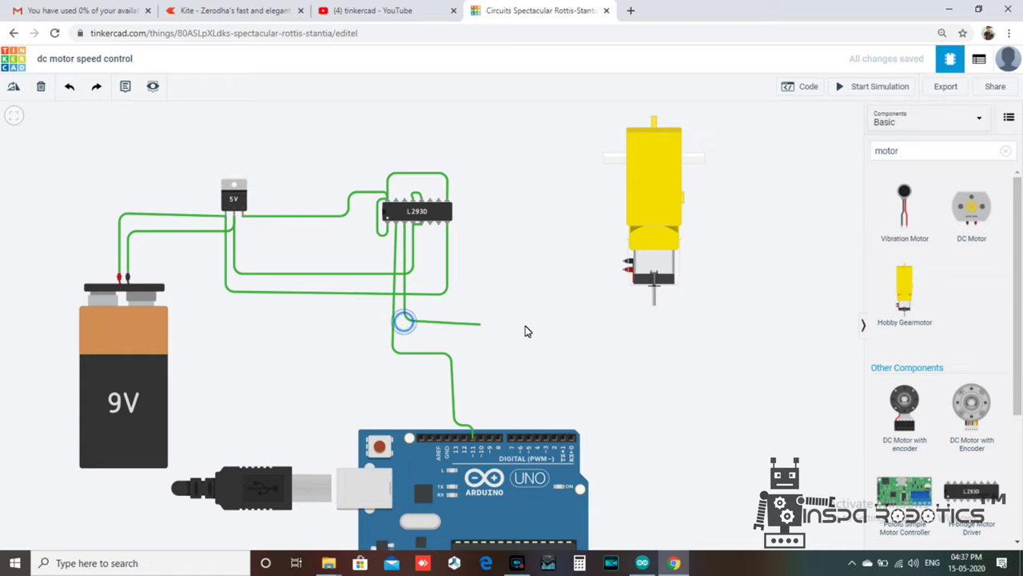
{"action": "left_click", "coordinate": [596, 318]}
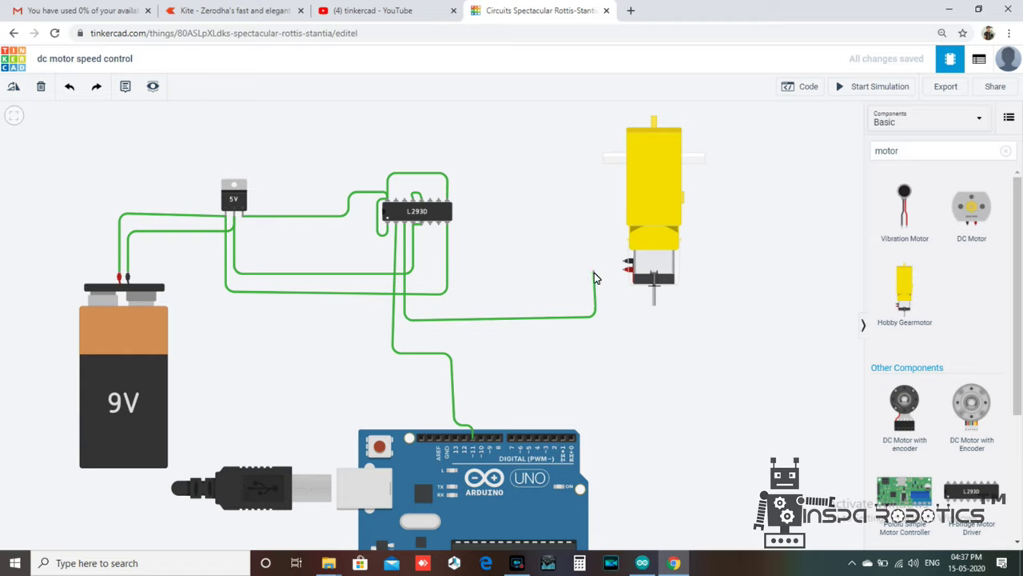
{"action": "left_click", "coordinate": [596, 270]}
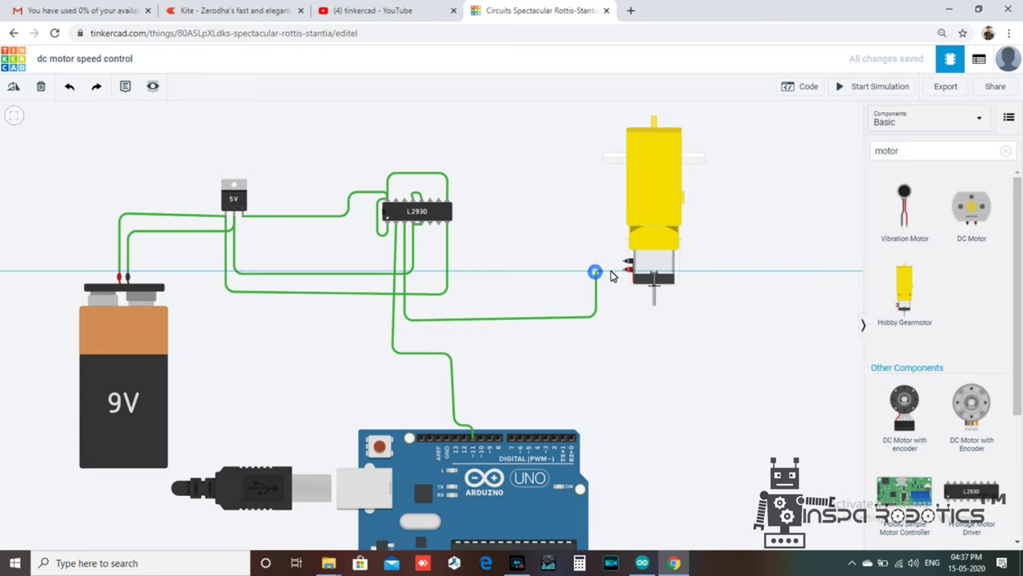
{"action": "left_click", "coordinate": [625, 270]}
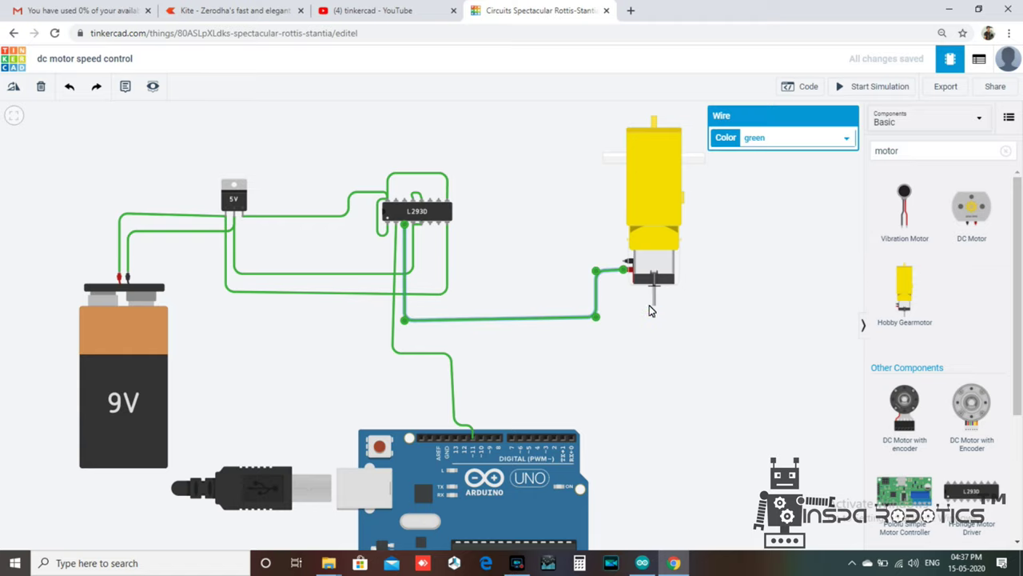
{"action": "left_click", "coordinate": [652, 304]}
Step: Wire the motor's other terminal down to the Arduino GND pin
{"action": "left_click", "coordinate": [629, 262]}
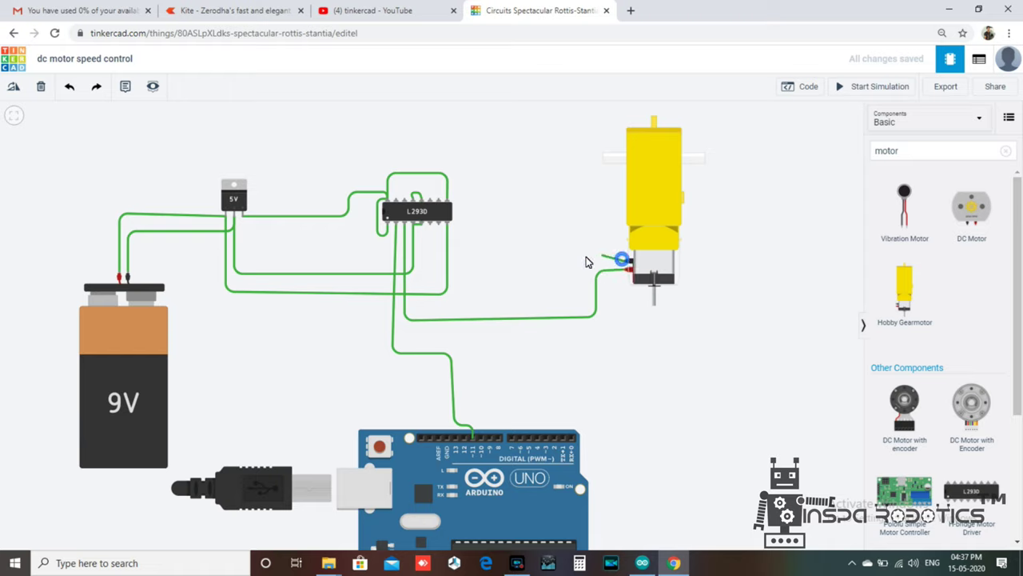
{"action": "left_click", "coordinate": [481, 259]}
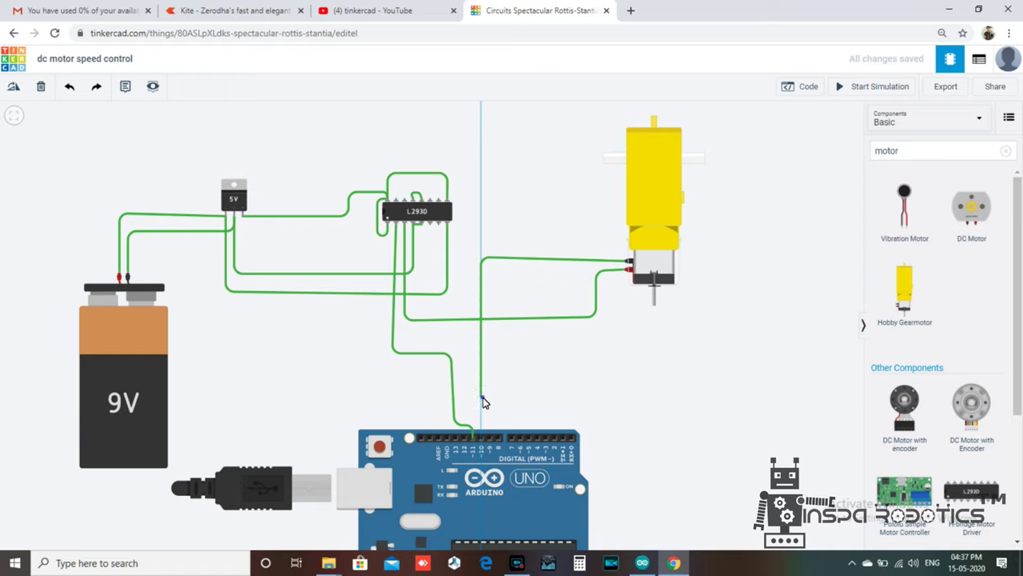
{"action": "left_click", "coordinate": [480, 392]}
{"action": "left_click", "coordinate": [438, 394]}
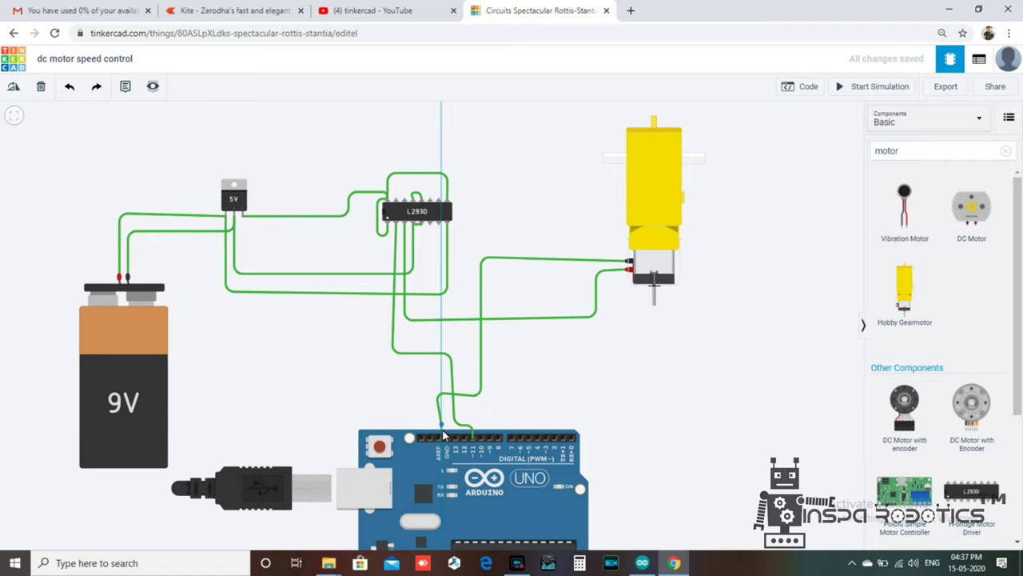
{"action": "left_click", "coordinate": [446, 439]}
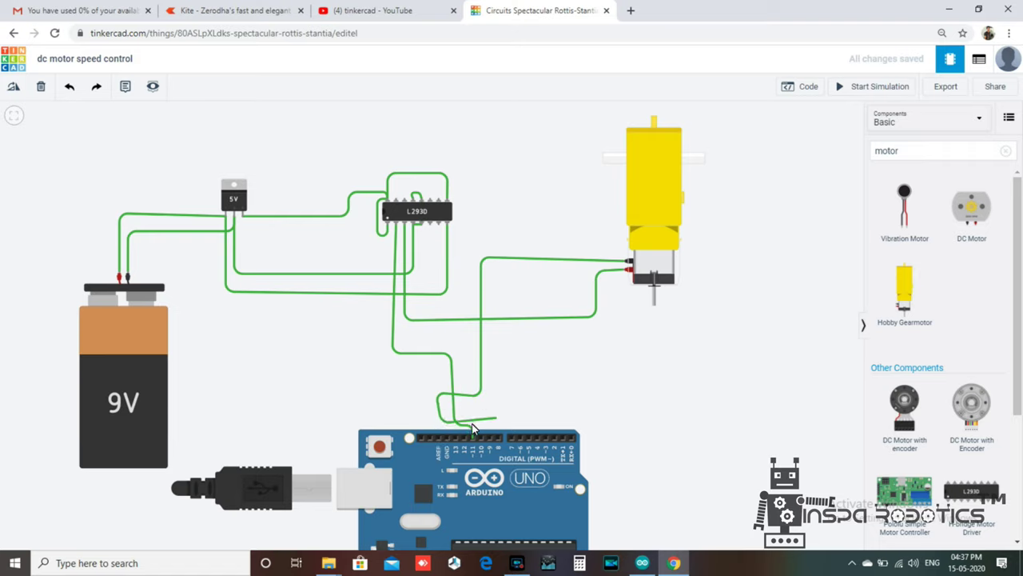
{"action": "left_click", "coordinate": [437, 405]}
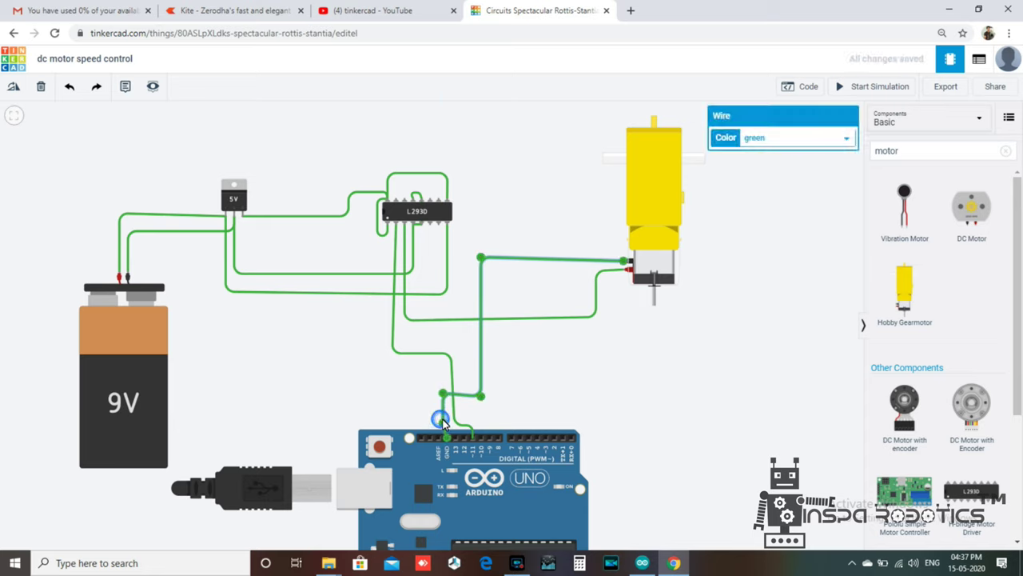
Step: Seat the L293D wire's end on its Arduino pin and shift the motor wire's corner bend
{"action": "left_click", "coordinate": [444, 422]}
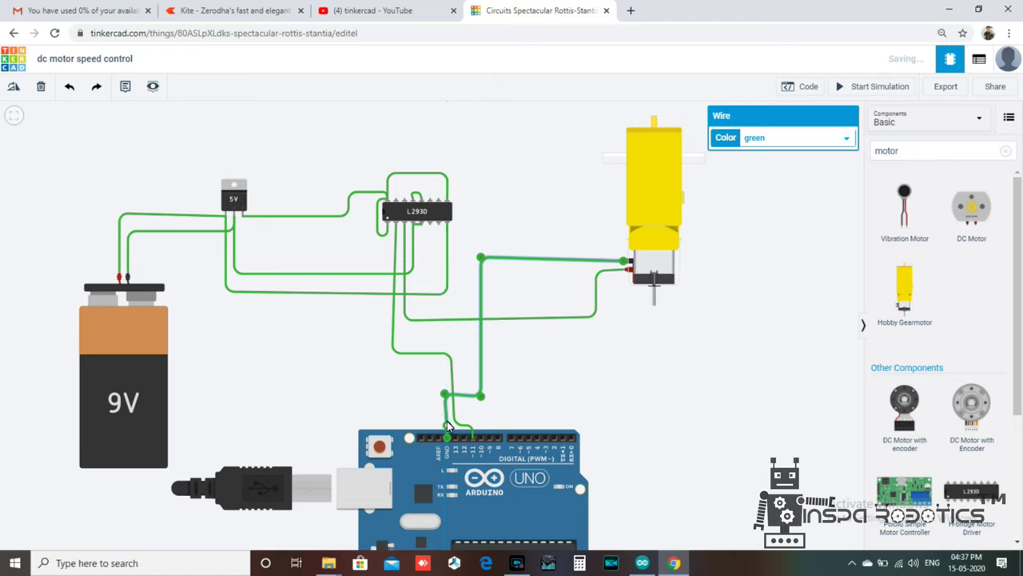
{"action": "left_click", "coordinate": [480, 394]}
{"action": "left_click", "coordinate": [515, 402]}
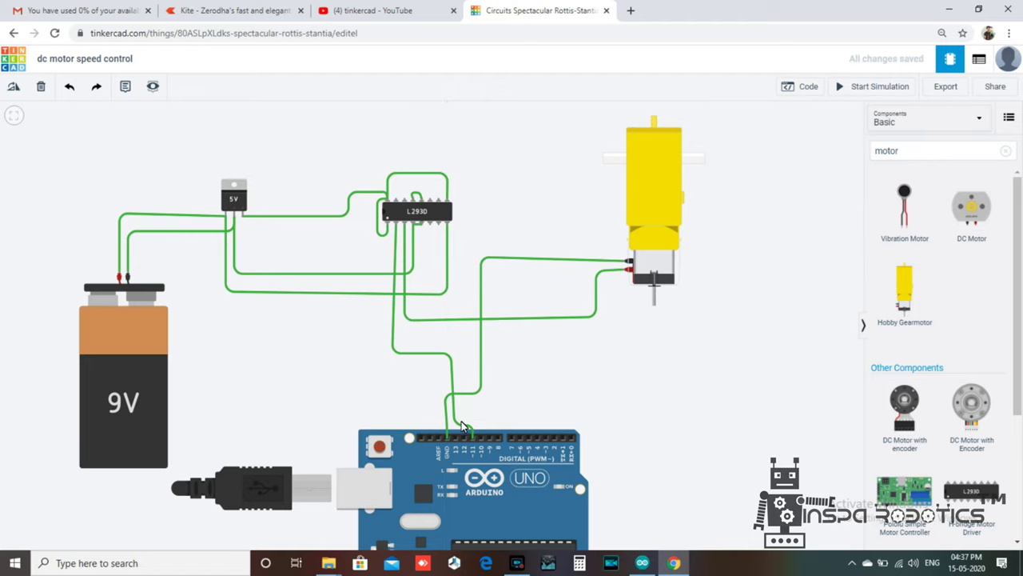
{"action": "left_click", "coordinate": [454, 418]}
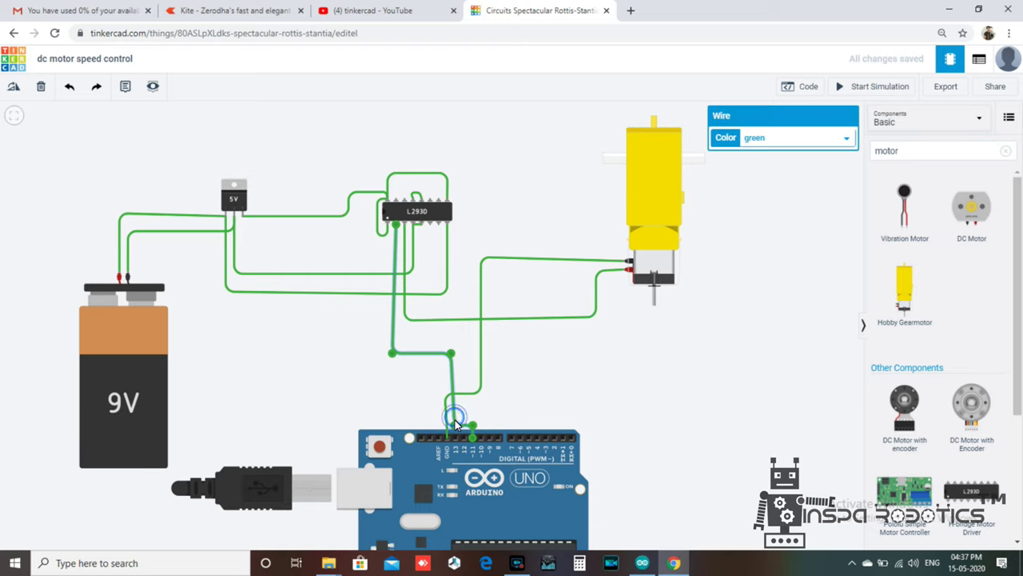
{"action": "left_click_drag", "start_coordinate": [454, 417], "coordinate": [456, 430]}
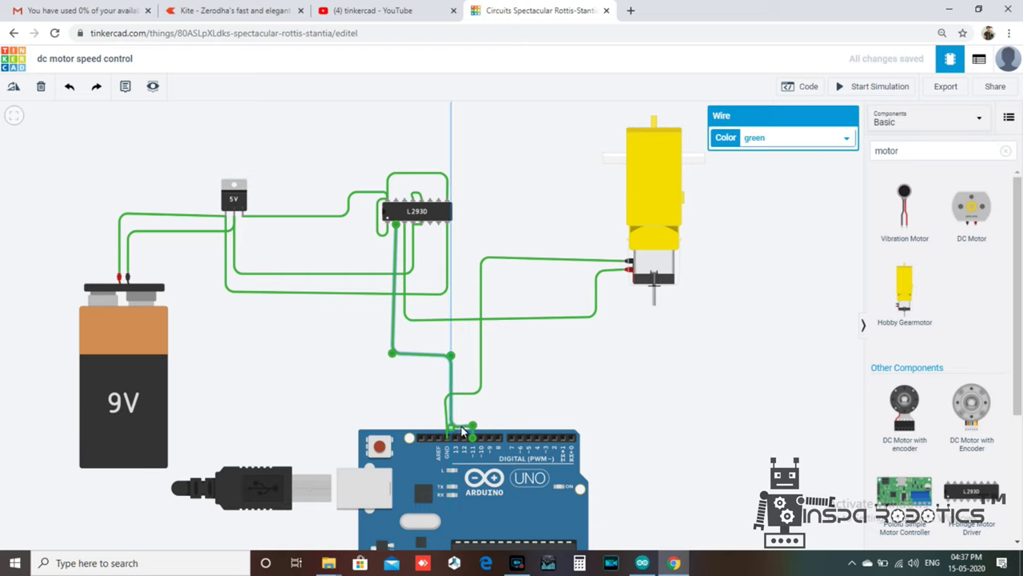
{"action": "left_click_drag", "start_coordinate": [445, 394], "coordinate": [449, 396]}
{"action": "left_click", "coordinate": [467, 409]}
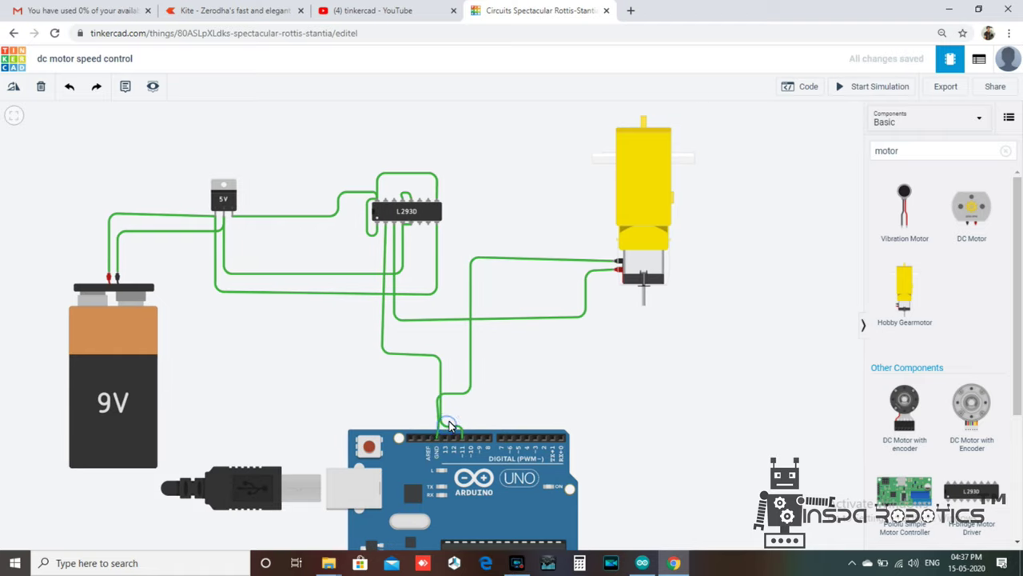
Step: Straighten the L293D wire to drop onto its pin and reshape the motor wire above its pin
{"action": "left_click", "coordinate": [440, 420]}
{"action": "left_click", "coordinate": [440, 366]}
{"action": "left_click_drag", "start_coordinate": [439, 357], "coordinate": [454, 355]}
{"action": "left_click_drag", "start_coordinate": [443, 429], "coordinate": [454, 426]}
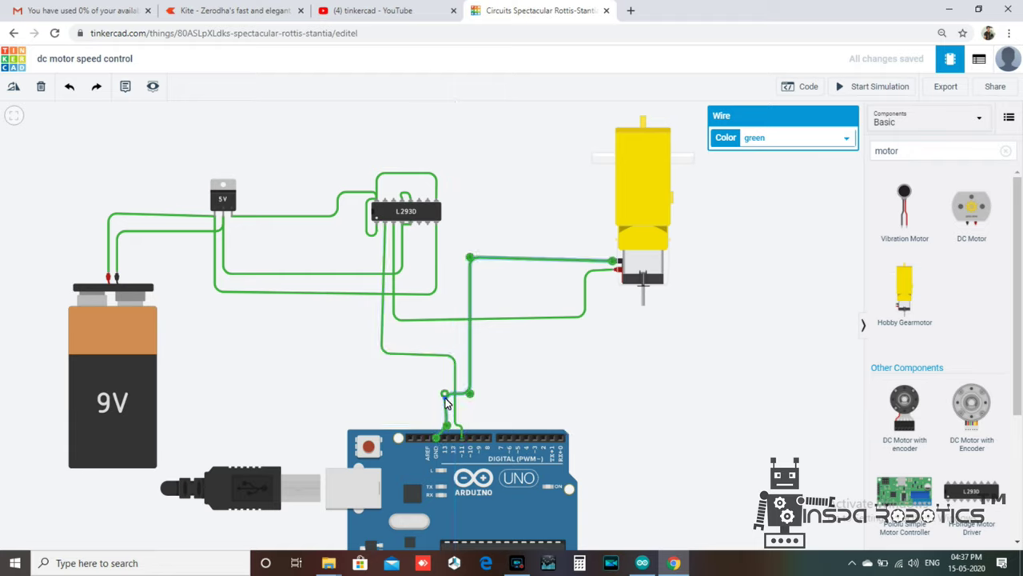
{"action": "mouse_move", "coordinate": [466, 404]}
{"action": "left_mouse_down"}
{"action": "mouse_move", "coordinate": [433, 394]}
{"action": "mouse_move", "coordinate": [436, 402]}
{"action": "left_mouse_up"}
{"action": "left_click", "coordinate": [440, 418]}
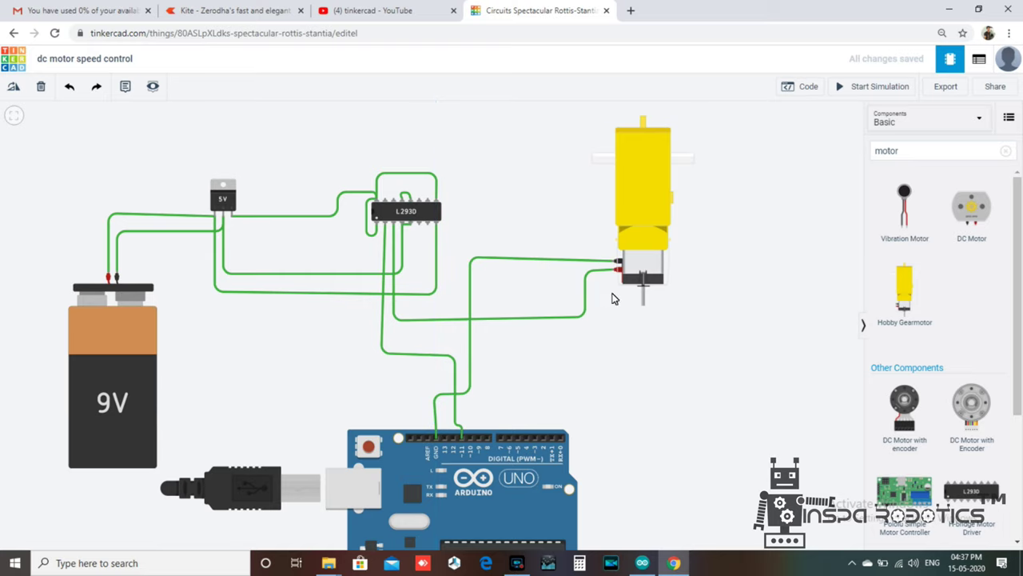
Step: Route a wire from the Arduino GND pin left and up to the battery's negative terminal
{"action": "left_click", "coordinate": [436, 444]}
{"action": "left_click", "coordinate": [431, 388]}
{"action": "left_click", "coordinate": [434, 382]}
{"action": "left_click", "coordinate": [197, 382]}
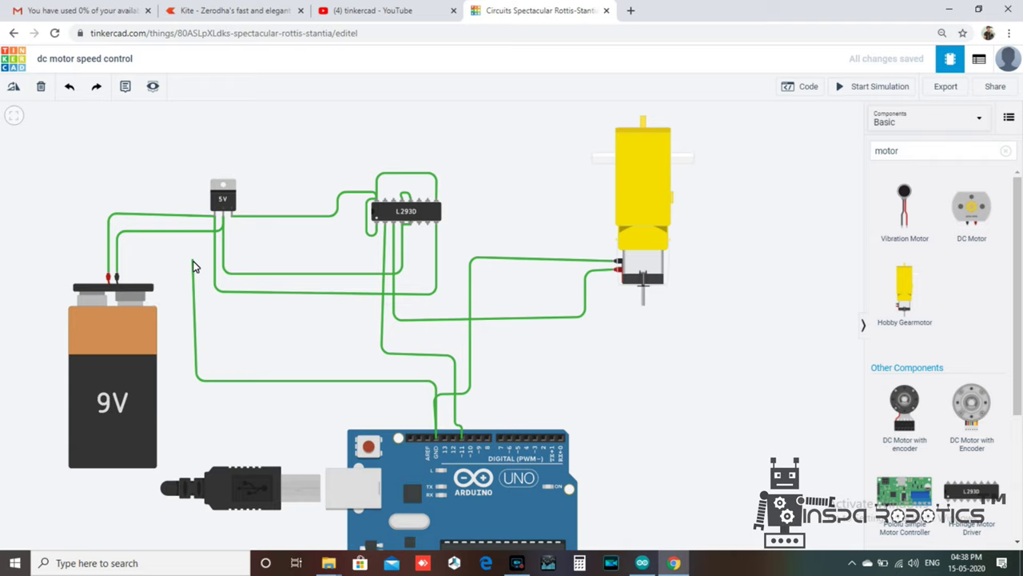
{"action": "left_click", "coordinate": [191, 274]}
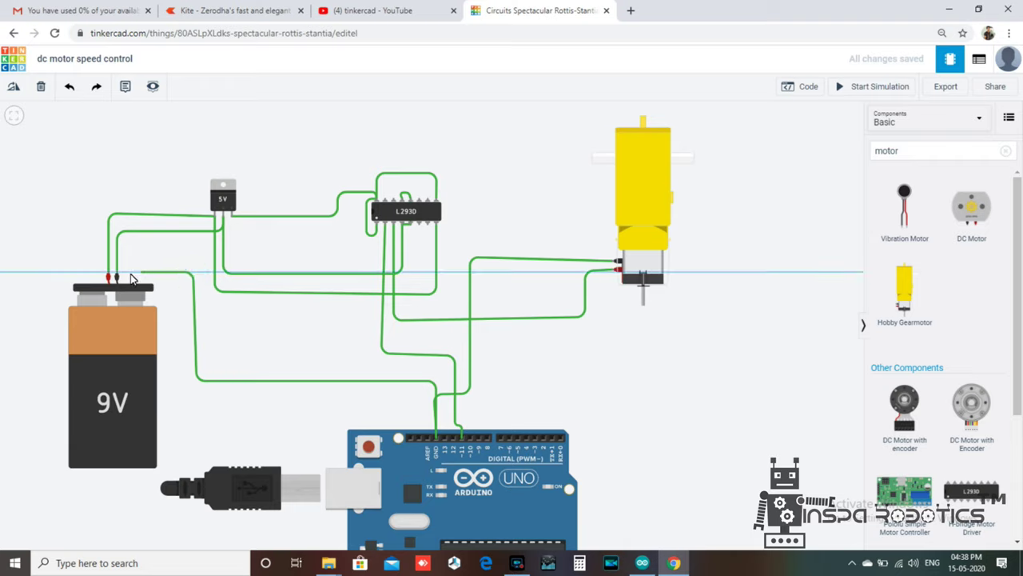
{"action": "left_click", "coordinate": [117, 274]}
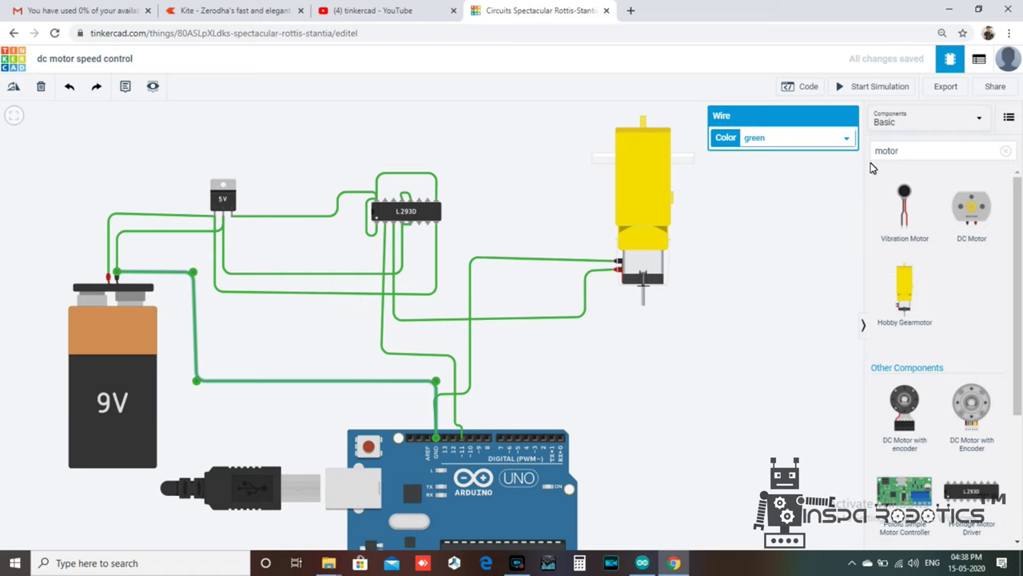
Step: Colour the ground wires black, including the regulator-to-L293D ground and the short chip jumper
{"action": "left_click", "coordinate": [805, 138]}
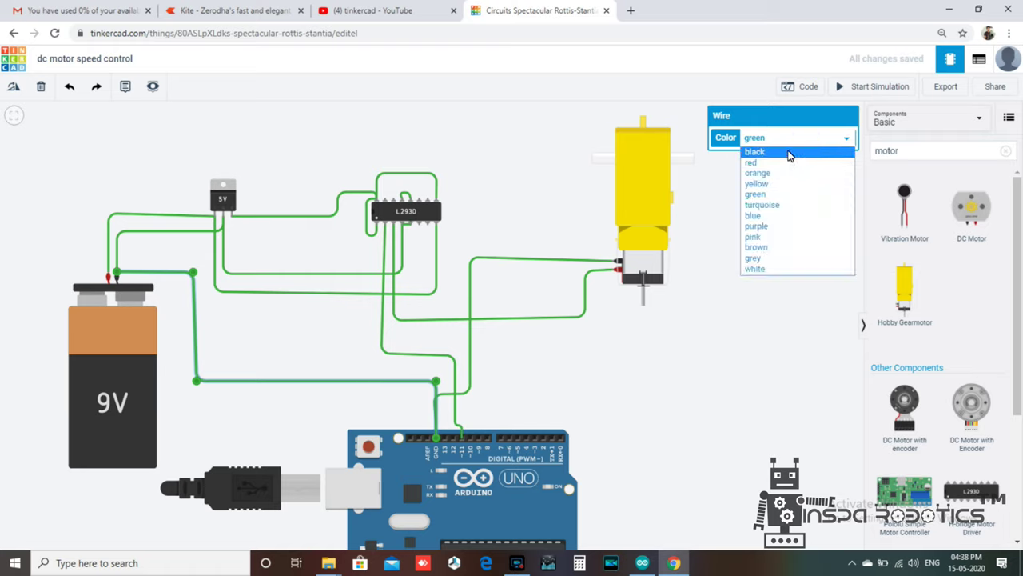
{"action": "left_click", "coordinate": [789, 152]}
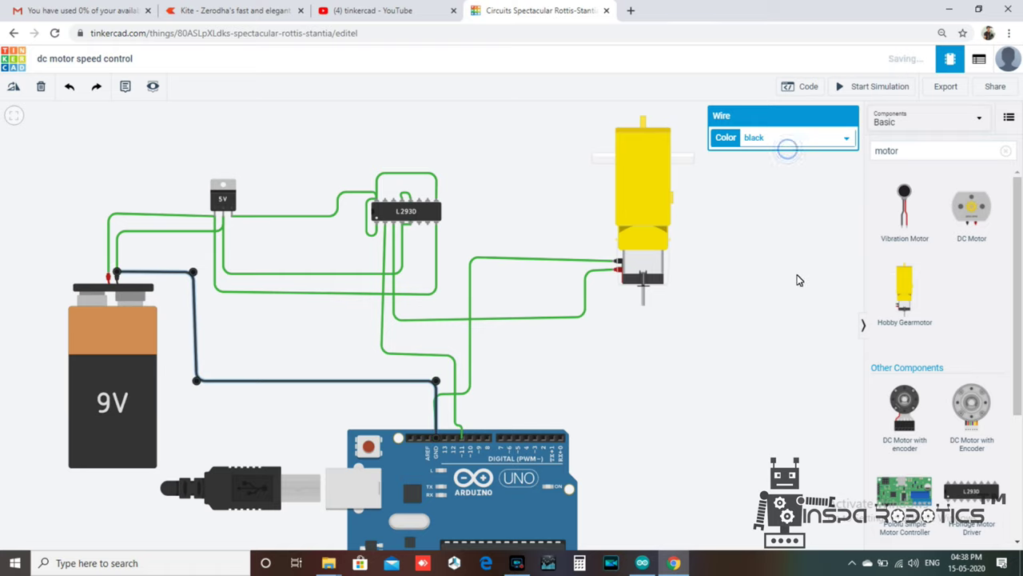
{"action": "left_click", "coordinate": [765, 347]}
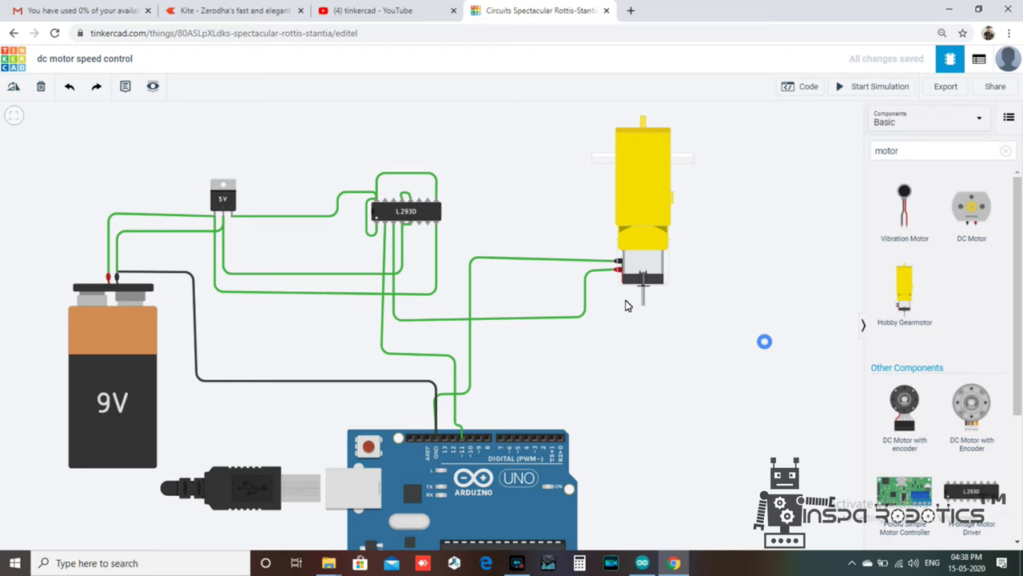
{"action": "left_click", "coordinate": [402, 261]}
{"action": "left_click", "coordinate": [751, 139]}
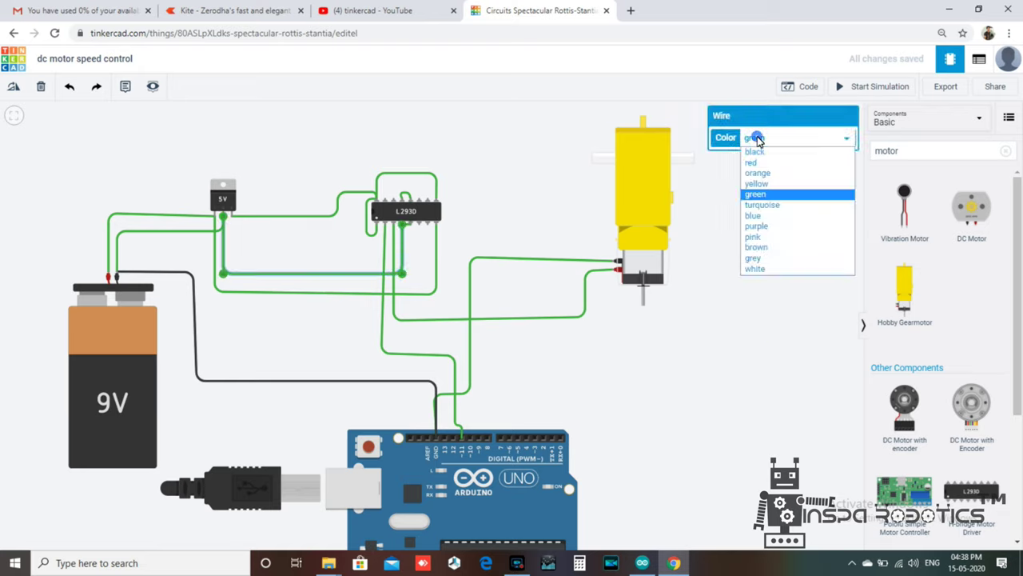
{"action": "left_click", "coordinate": [769, 152]}
{"action": "left_click", "coordinate": [409, 193]}
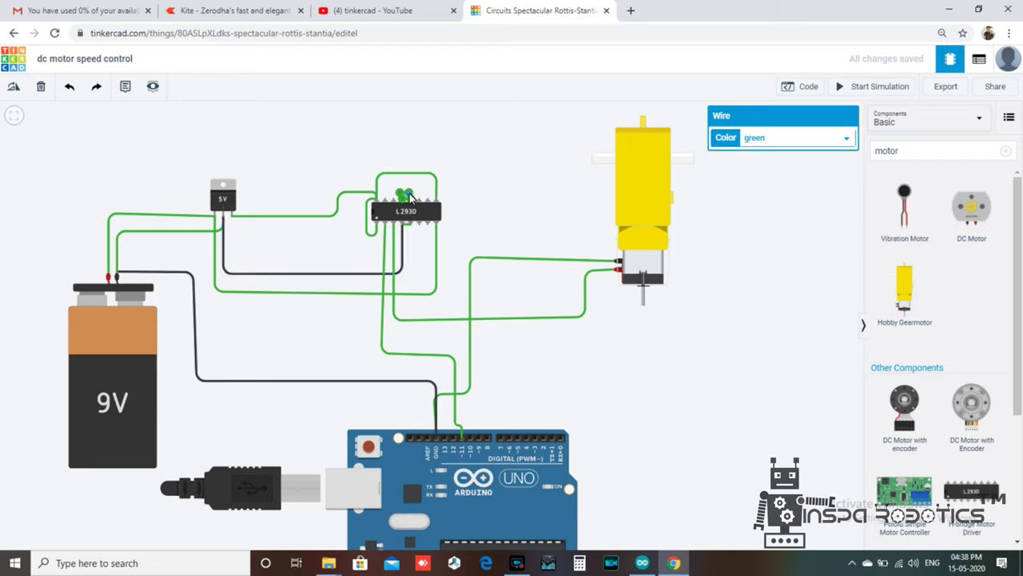
{"action": "left_click", "coordinate": [766, 140]}
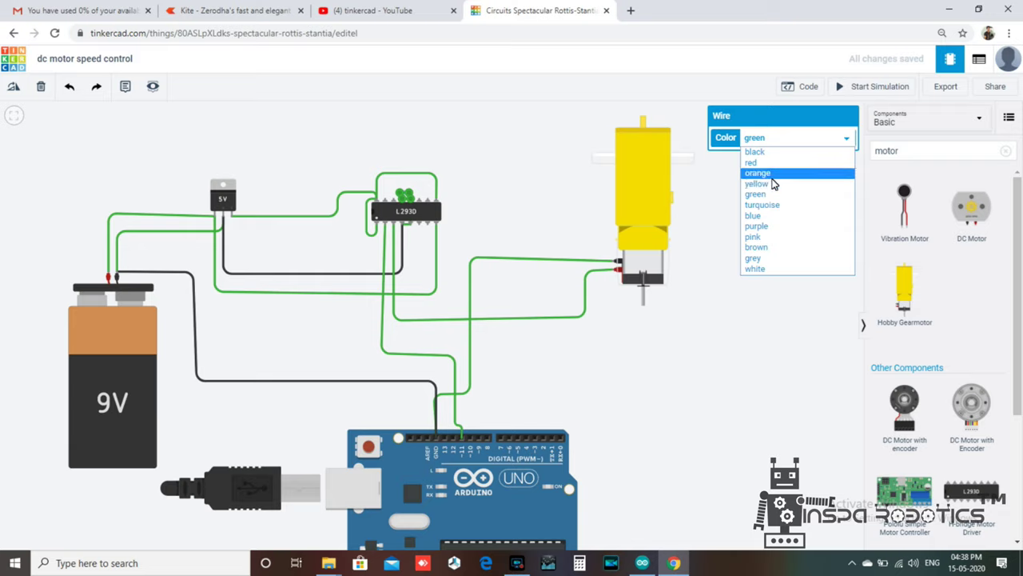
{"action": "left_click", "coordinate": [767, 152]}
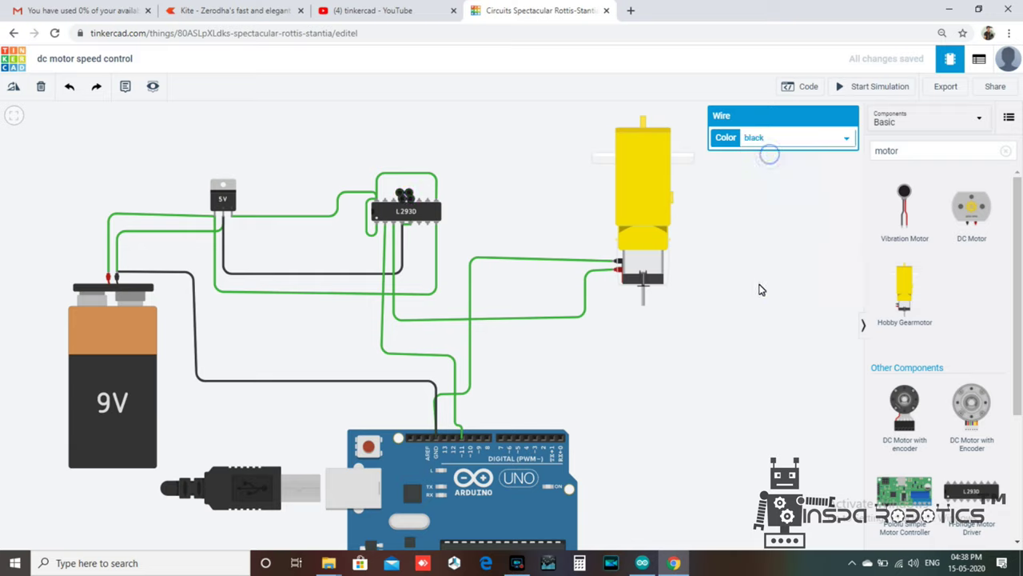
{"action": "left_click", "coordinate": [720, 349]}
Step: Make the regulator-to-L293D supply wire and the battery-to-regulator wire red
{"action": "left_click", "coordinate": [223, 293]}
{"action": "left_click", "coordinate": [820, 136]}
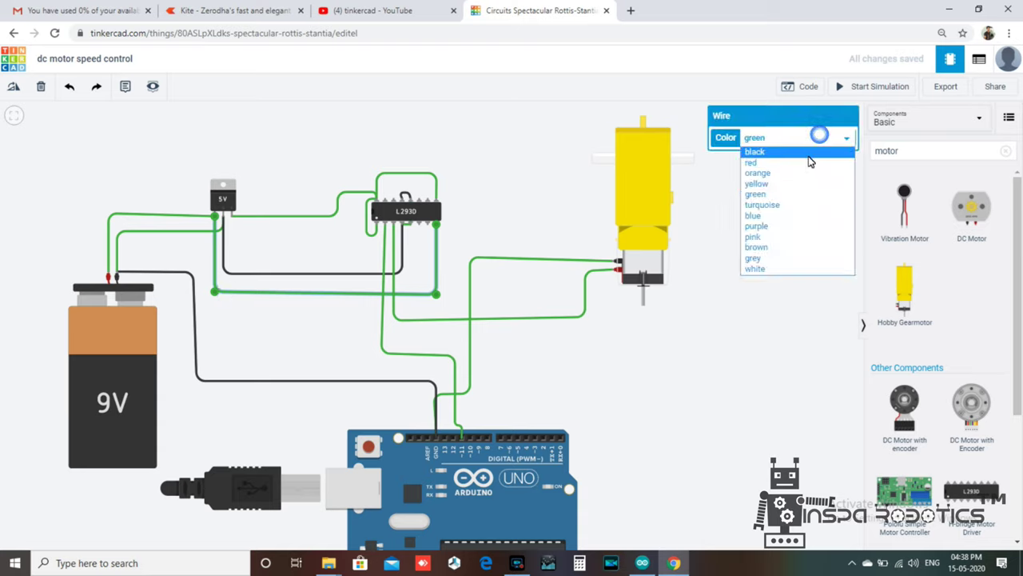
{"action": "left_click", "coordinate": [794, 164]}
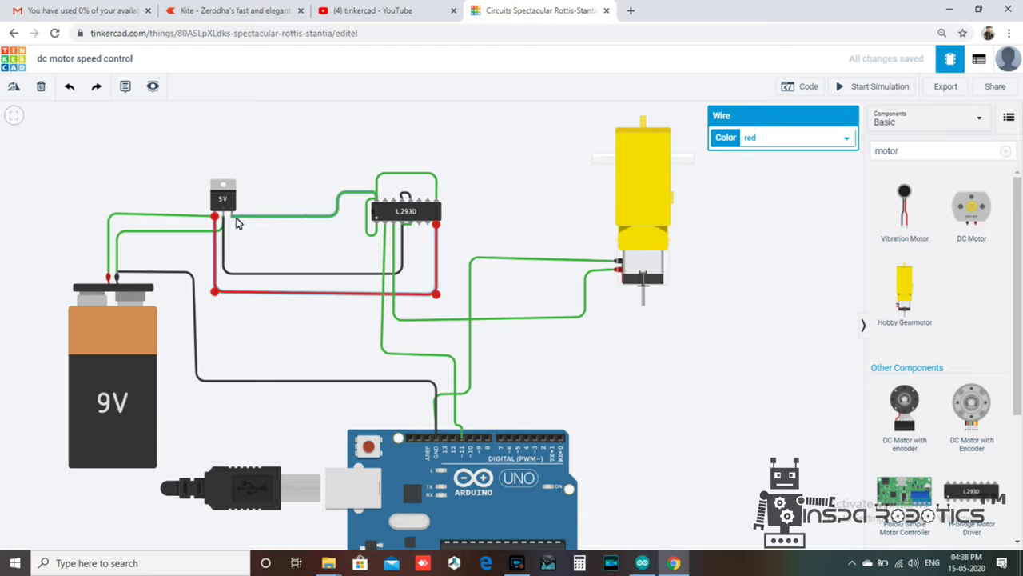
{"action": "left_click", "coordinate": [147, 214]}
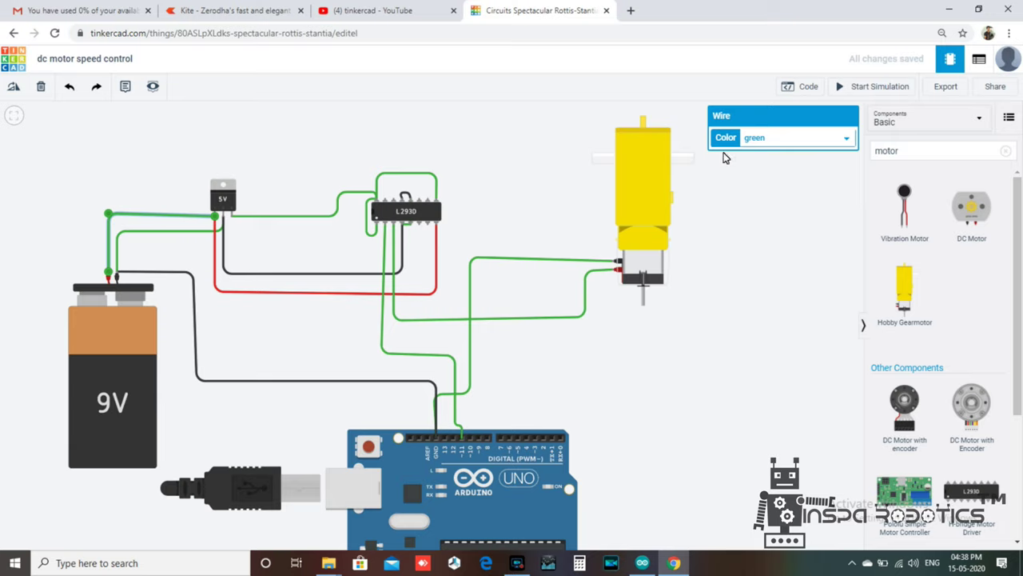
{"action": "left_click", "coordinate": [775, 147]}
{"action": "left_click", "coordinate": [770, 164]}
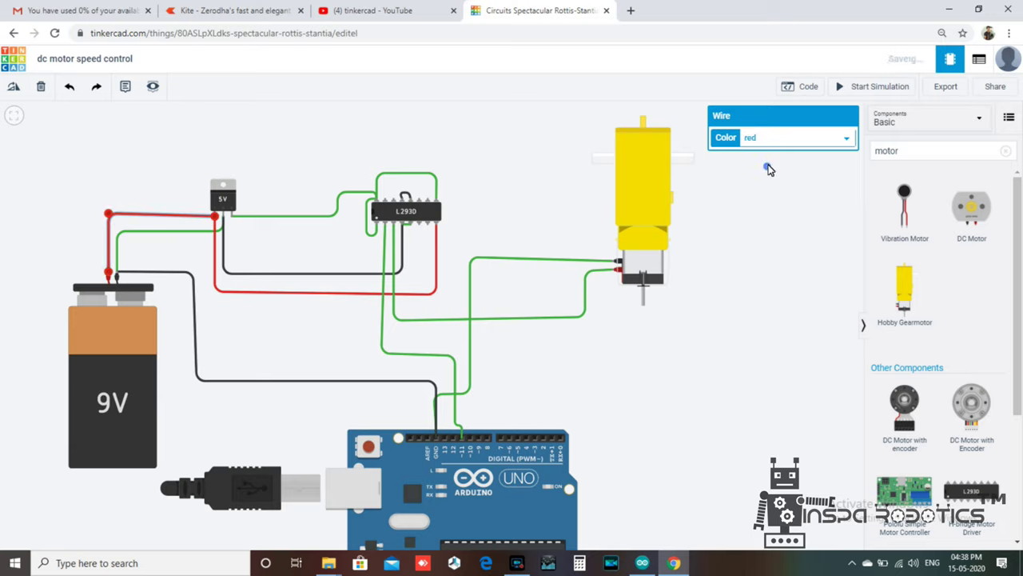
{"action": "left_click", "coordinate": [765, 300]}
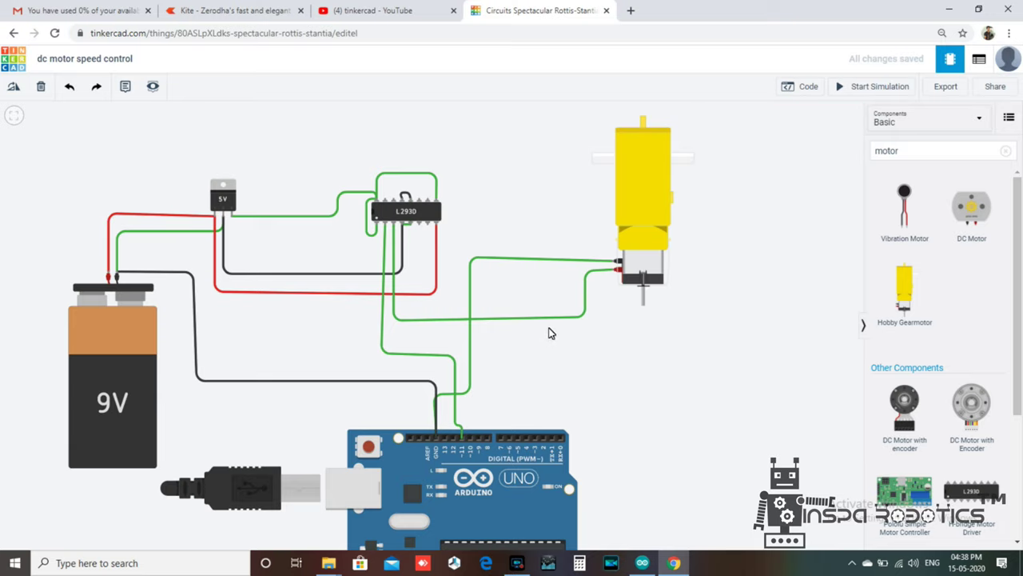
Step: Make the motor-to-Arduino wire black and the motor-to-L293D wire orange
{"action": "left_click", "coordinate": [569, 261]}
{"action": "left_click", "coordinate": [765, 139]}
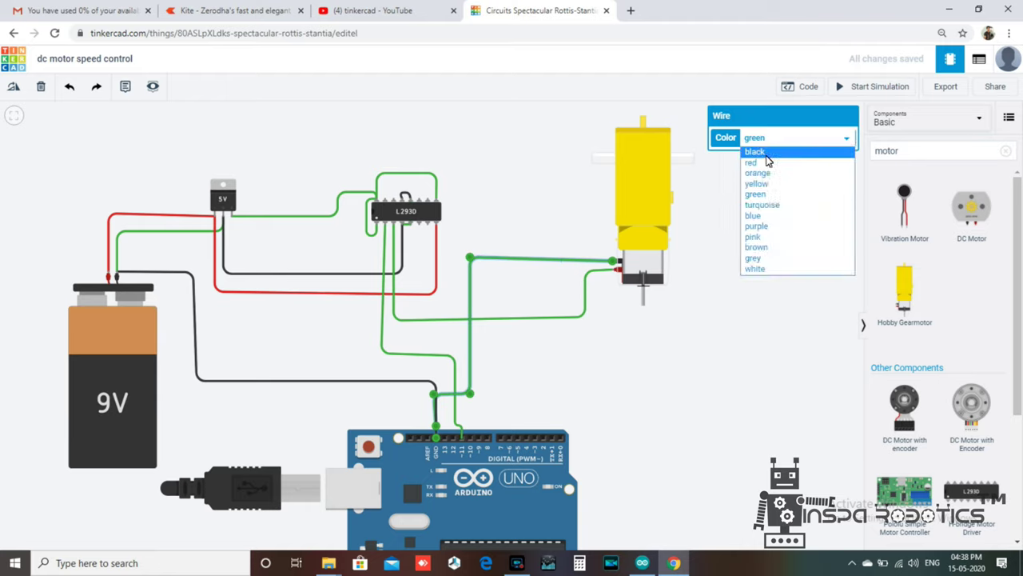
{"action": "left_click", "coordinate": [765, 152]}
{"action": "left_click", "coordinate": [736, 338]}
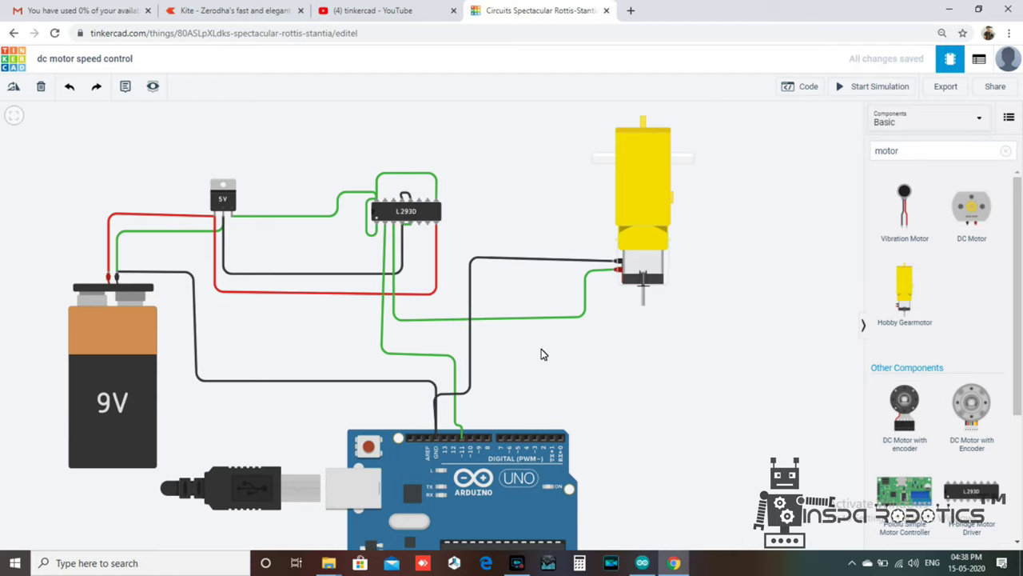
{"action": "left_click", "coordinate": [543, 321]}
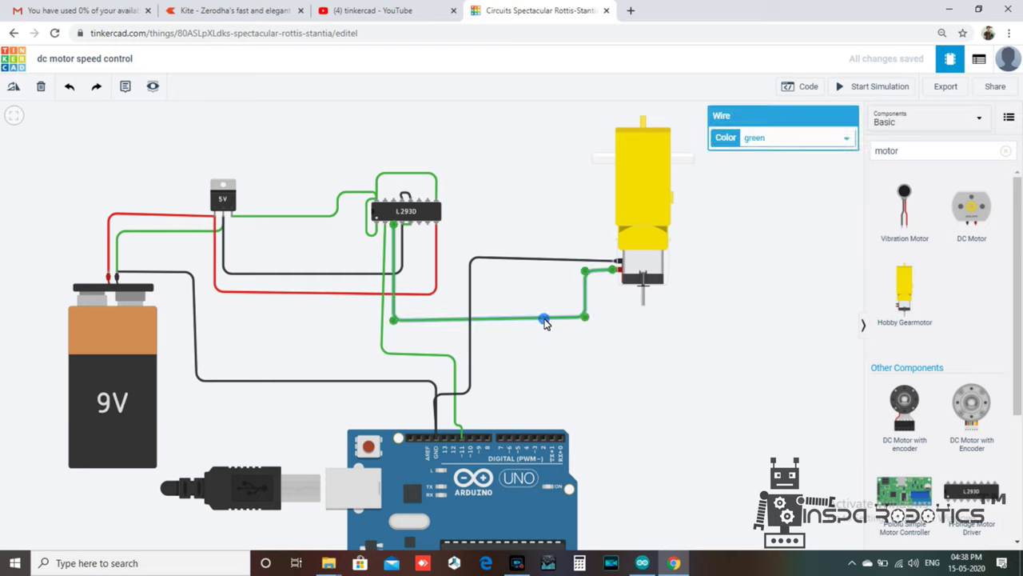
{"action": "left_click", "coordinate": [790, 138]}
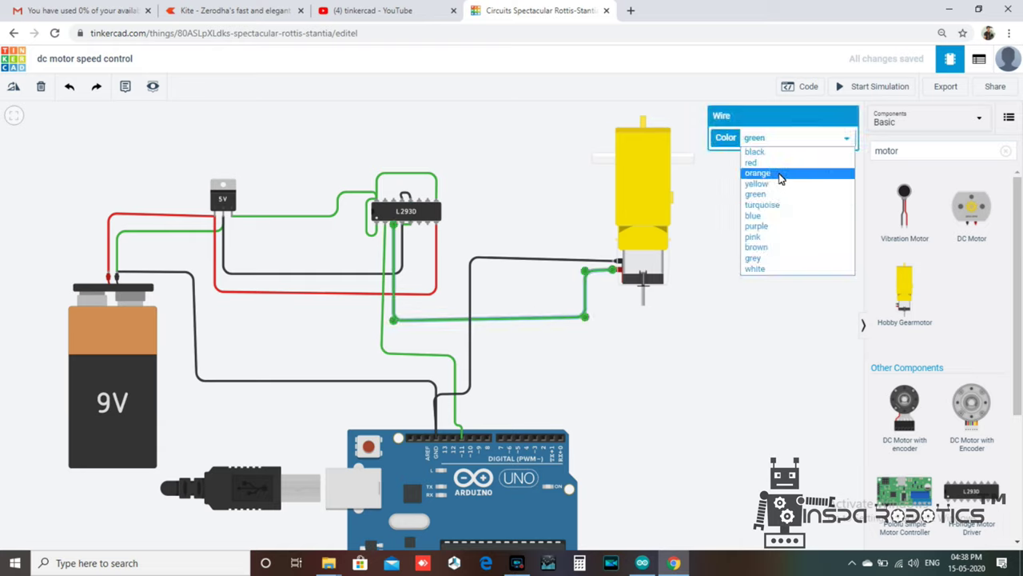
{"action": "left_click", "coordinate": [781, 174]}
{"action": "left_click", "coordinate": [661, 375]}
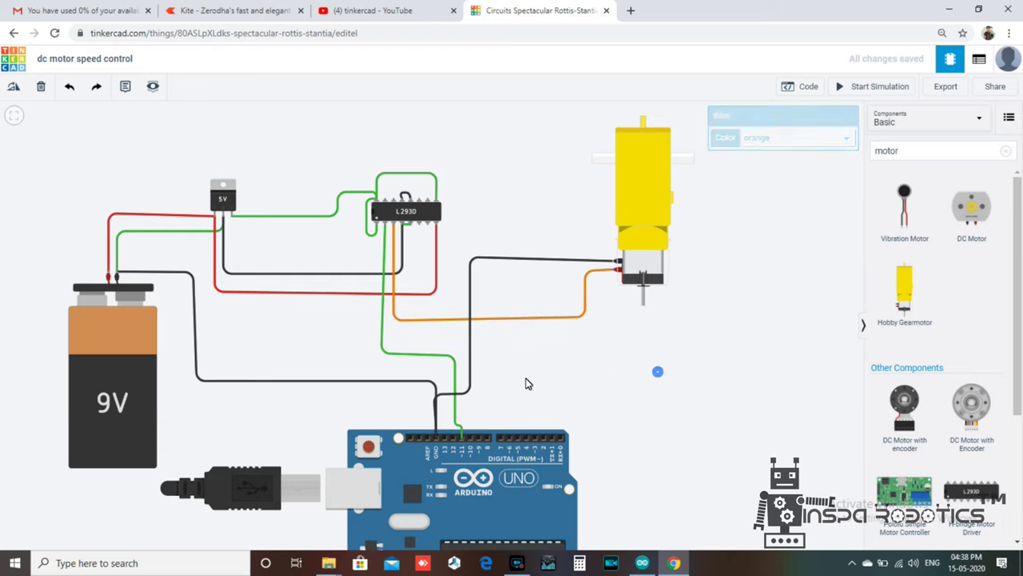
Step: Change the green pin 11 wire to blue
{"action": "left_click", "coordinate": [433, 361]}
{"action": "left_click", "coordinate": [769, 140]}
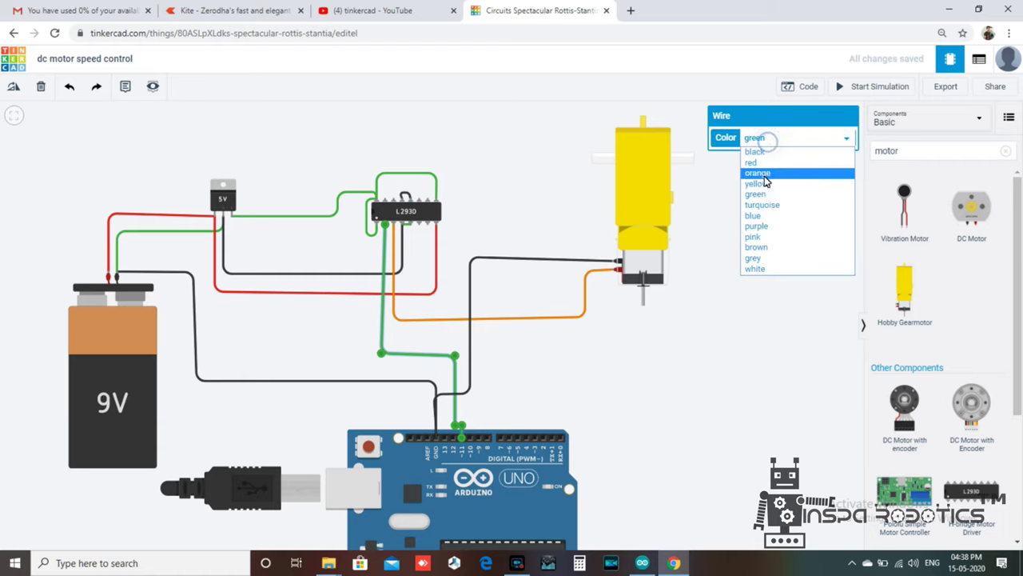
{"action": "left_click", "coordinate": [763, 214]}
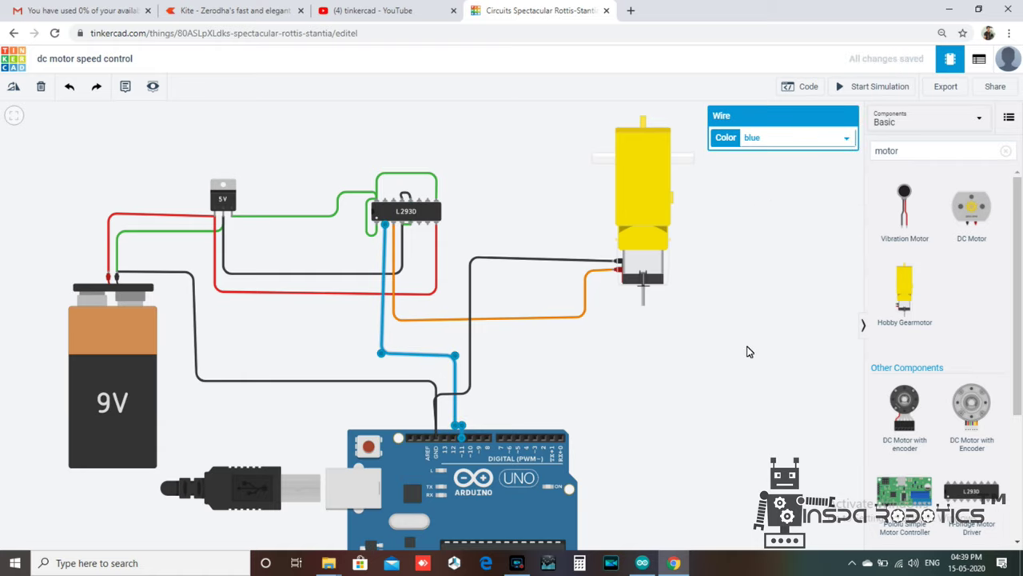
{"action": "left_click", "coordinate": [745, 356]}
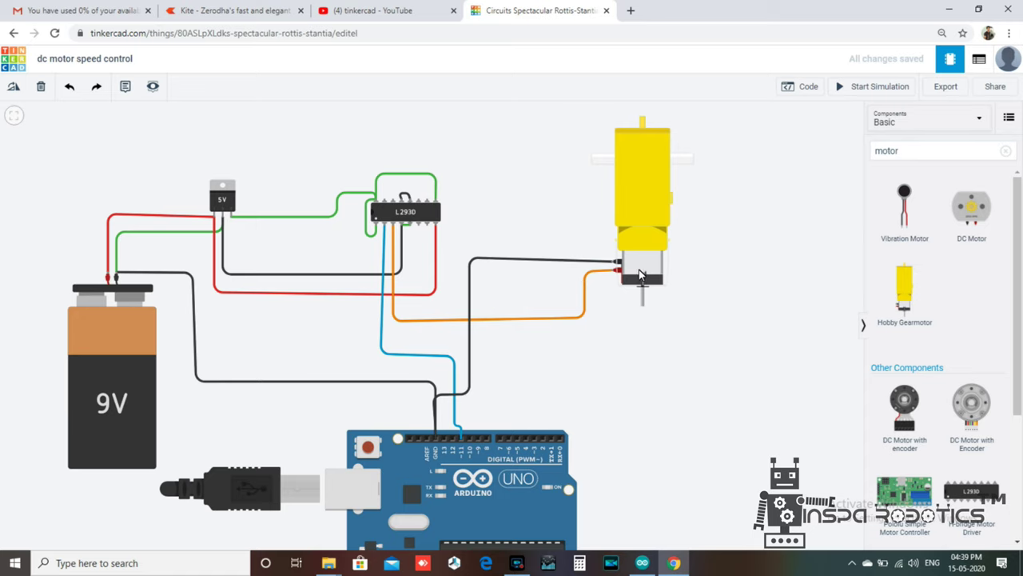
{"action": "scroll", "coordinate": [616, 356], "scroll_direction": "down", "scroll_amount": 1}
{"action": "scroll", "coordinate": [616, 356], "scroll_direction": "down", "scroll_amount": 1}
{"action": "scroll", "coordinate": [560, 447], "scroll_direction": "up", "scroll_amount": 2}
{"action": "scroll", "coordinate": [524, 455], "scroll_direction": "up", "scroll_amount": 1}
{"action": "scroll", "coordinate": [520, 456], "scroll_direction": "up", "scroll_amount": 1}
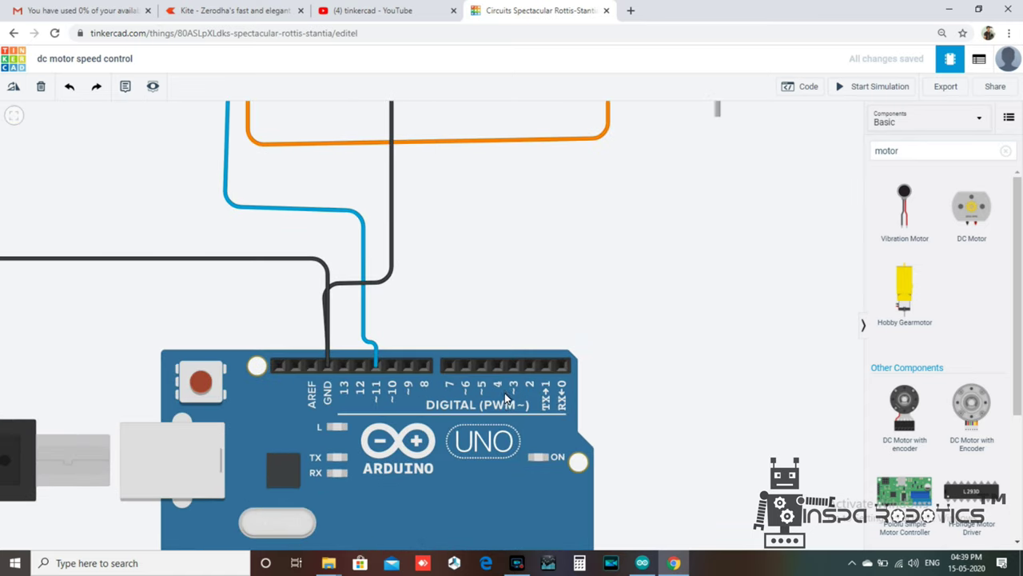
{"action": "scroll", "coordinate": [504, 390], "scroll_direction": "up", "scroll_amount": 2}
{"action": "scroll", "coordinate": [486, 413], "scroll_direction": "up", "scroll_amount": 1}
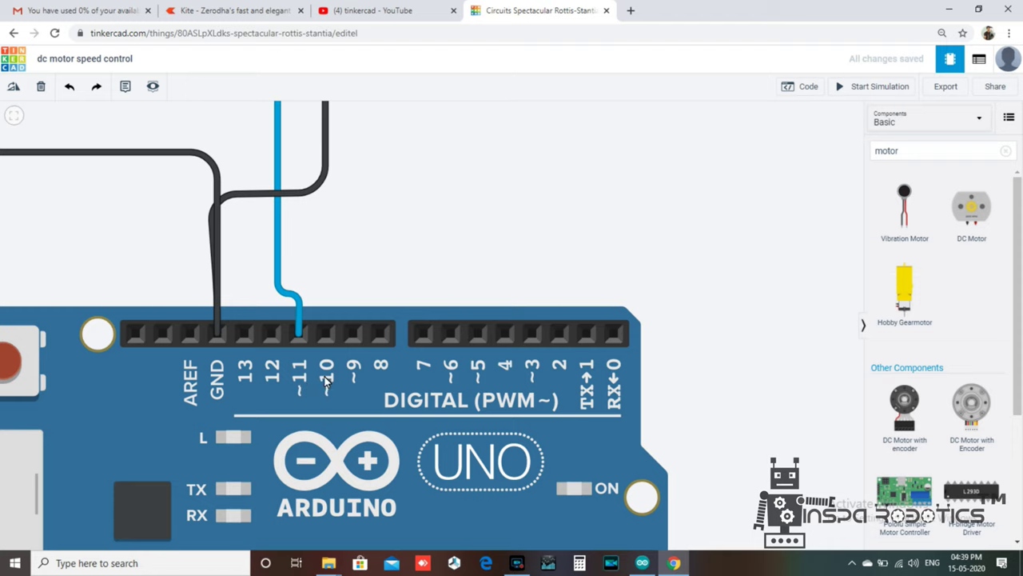
{"action": "scroll", "coordinate": [563, 382], "scroll_direction": "down", "scroll_amount": 2}
{"action": "scroll", "coordinate": [555, 384], "scroll_direction": "down", "scroll_amount": 2}
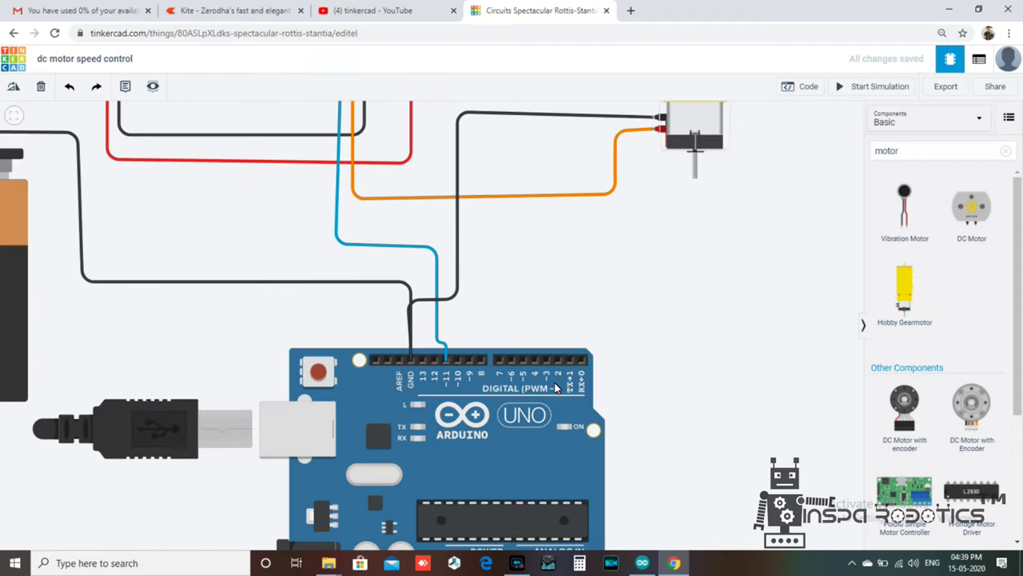
{"action": "scroll", "coordinate": [555, 386], "scroll_direction": "down", "scroll_amount": 1}
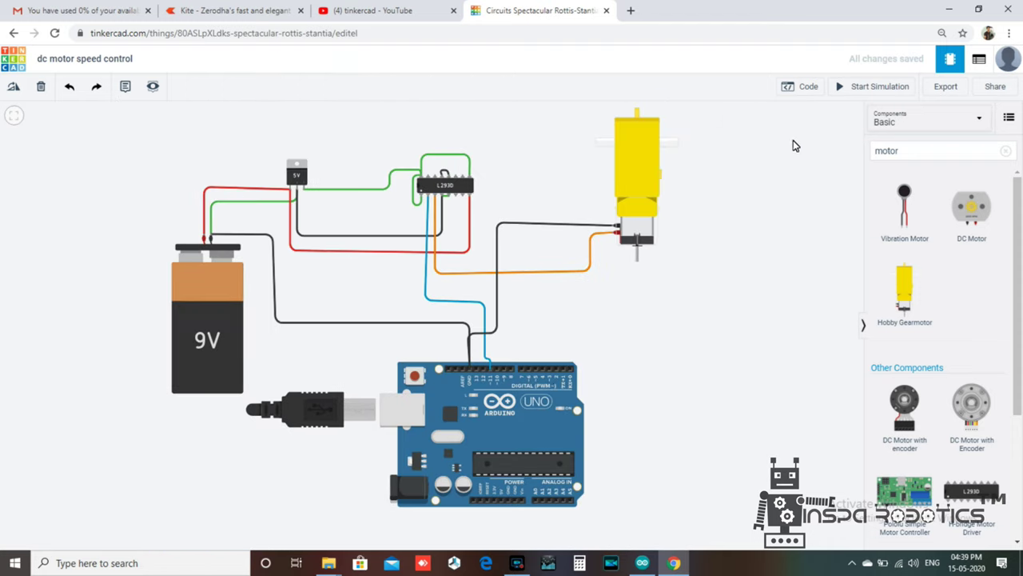
{"action": "left_click", "coordinate": [807, 87]}
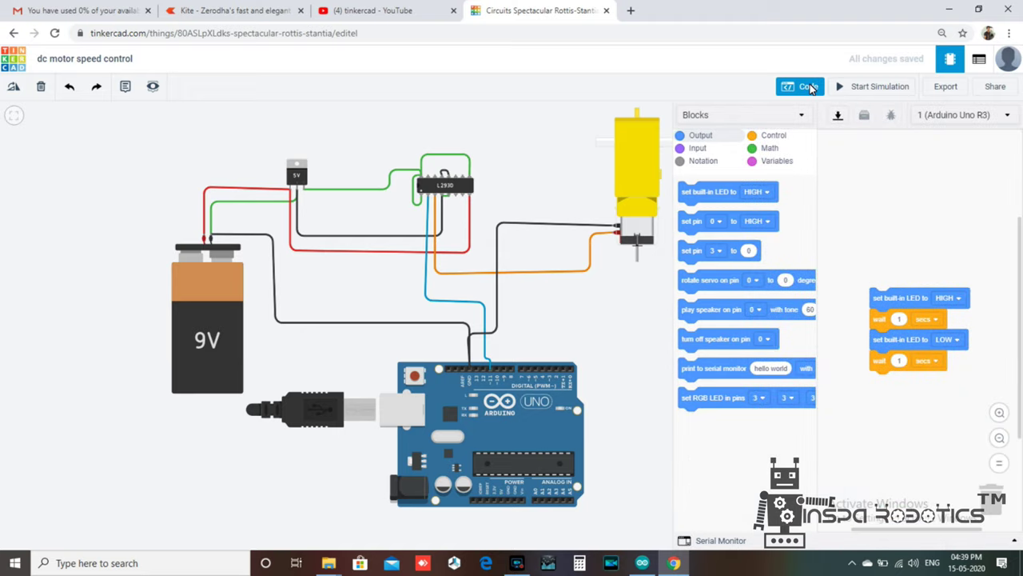
Step: Trash the default wait and LED blink blocks and add a single 'set pin 3 to 0' block
{"action": "left_click_drag", "start_coordinate": [896, 318], "coordinate": [977, 478]}
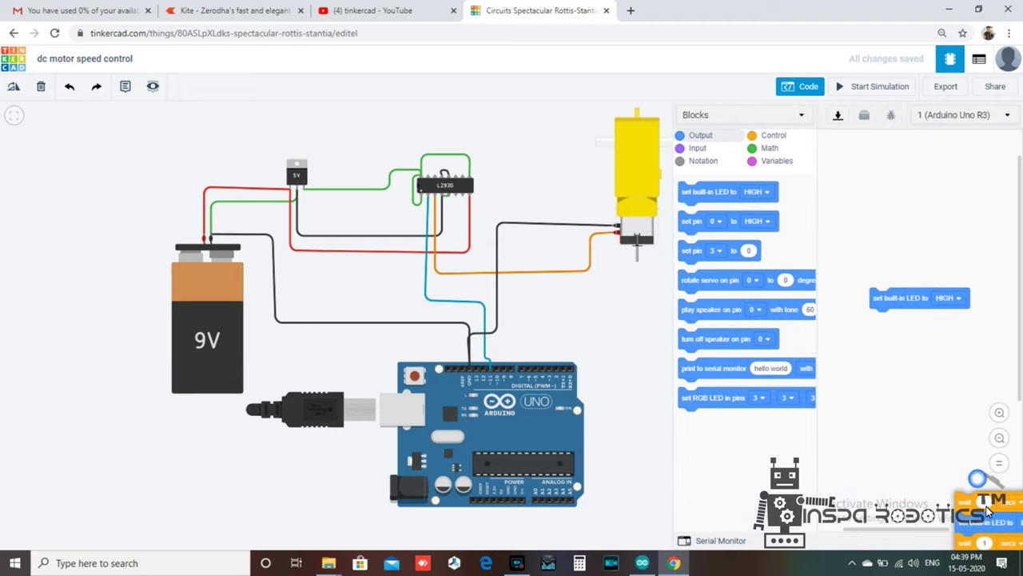
{"action": "left_click_drag", "start_coordinate": [980, 482], "coordinate": [992, 489]}
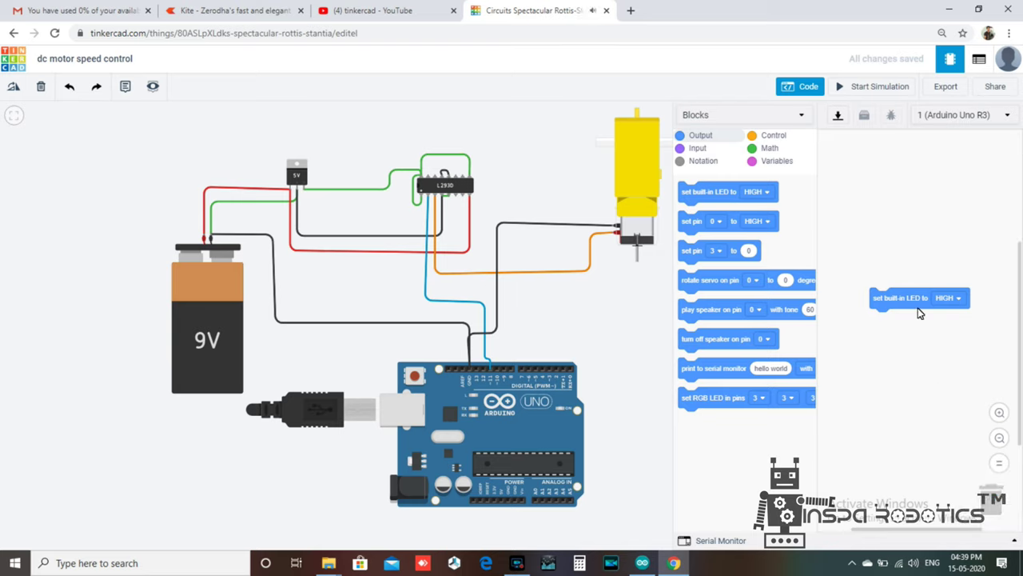
{"action": "left_click_drag", "start_coordinate": [911, 298], "coordinate": [998, 491]}
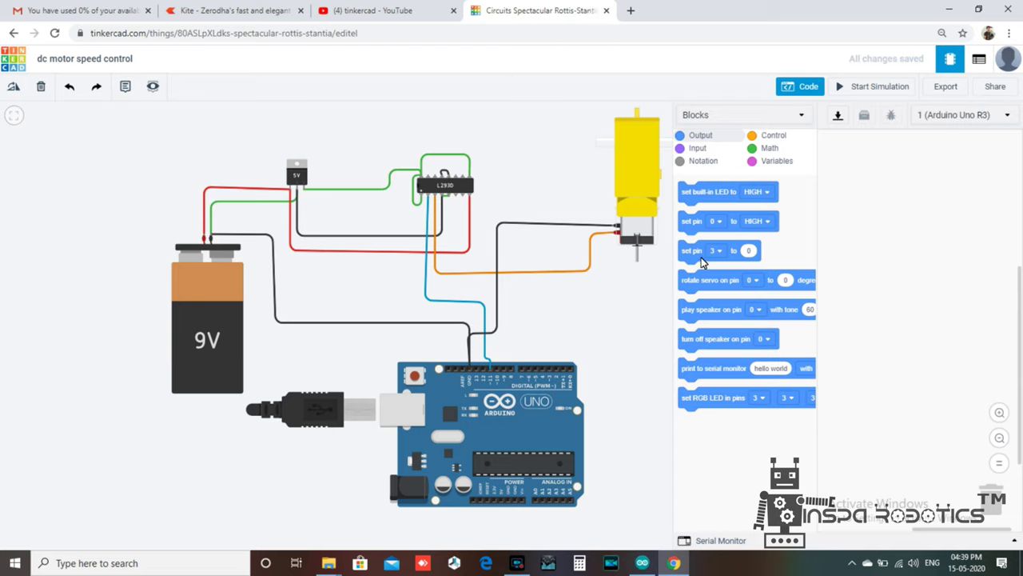
{"action": "left_click_drag", "start_coordinate": [685, 251], "coordinate": [875, 223]}
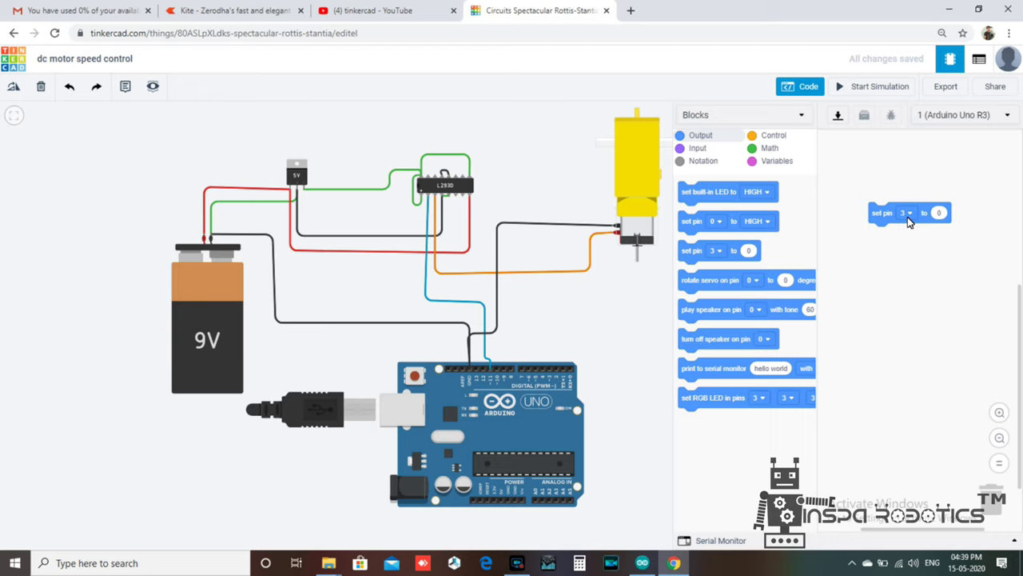
Step: Change the block to set pin 11 to 255 and simulate, spinning the motor at 263 RPM
{"action": "left_click", "coordinate": [908, 214]}
{"action": "left_click", "coordinate": [888, 307]}
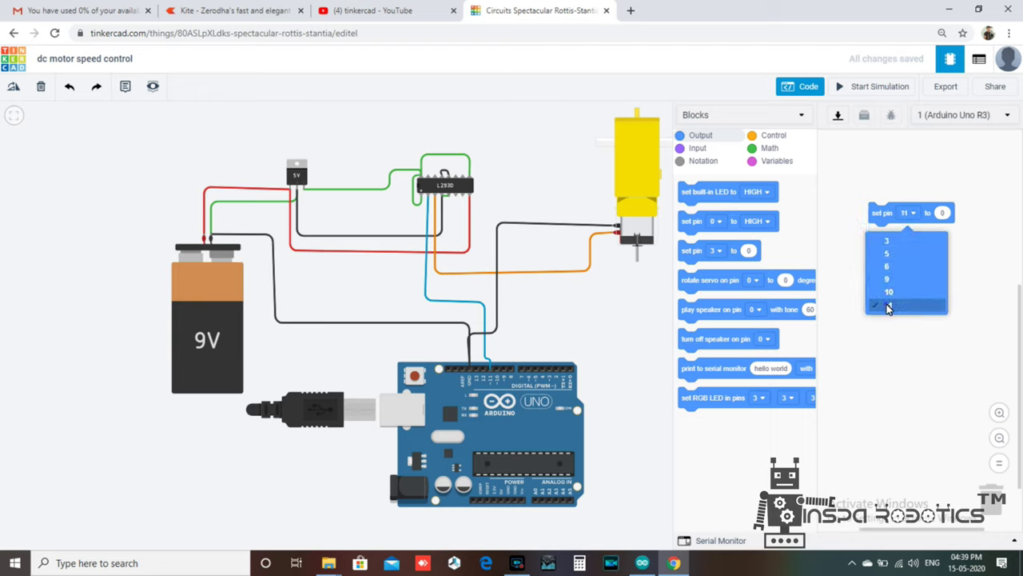
{"action": "left_click", "coordinate": [941, 213]}
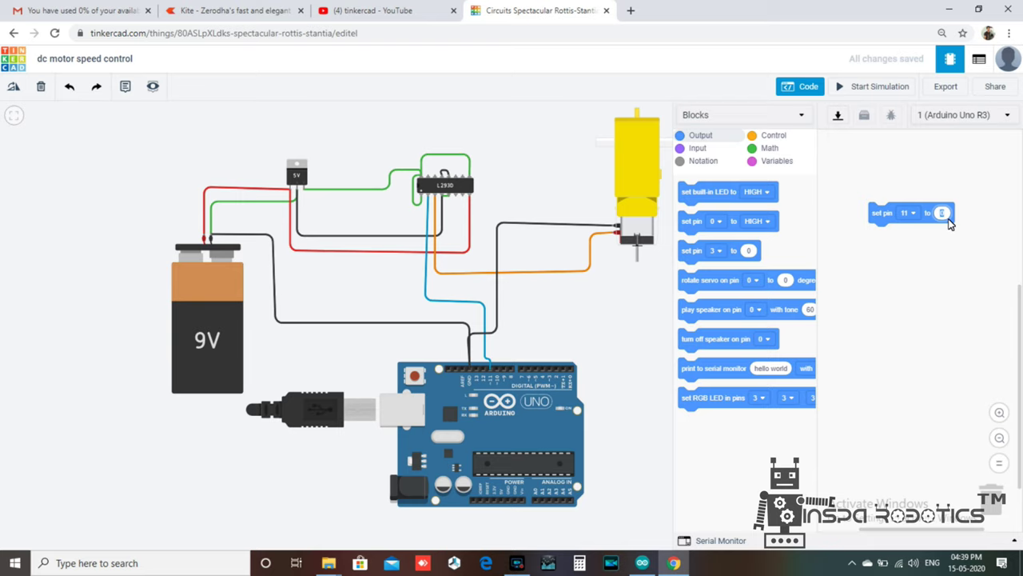
{"action": "type", "text": "255"}
{"action": "left_click", "coordinate": [855, 87]}
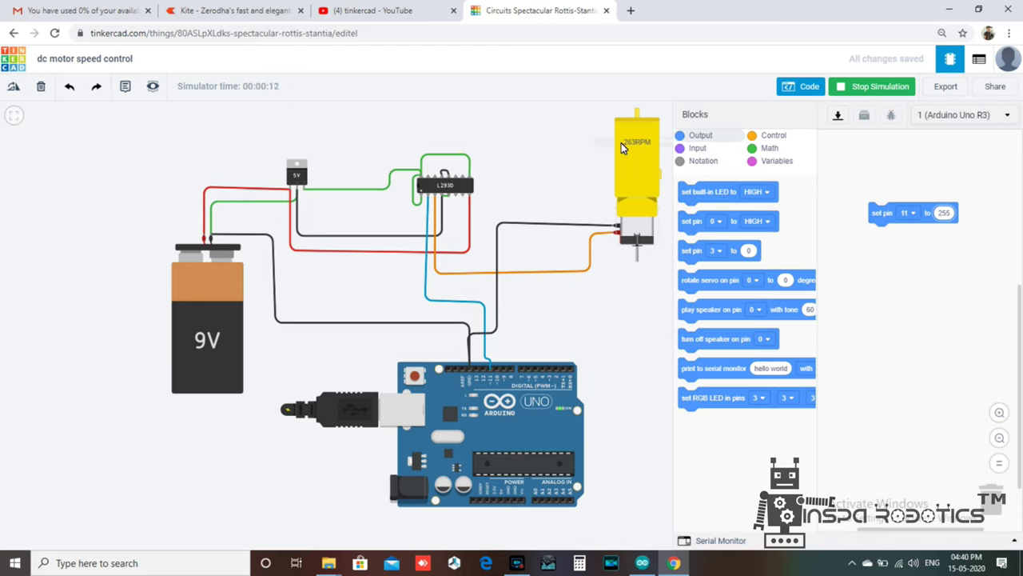
Step: Lower the pin 11 value to 200 and run the simulation
{"action": "left_click", "coordinate": [913, 214]}
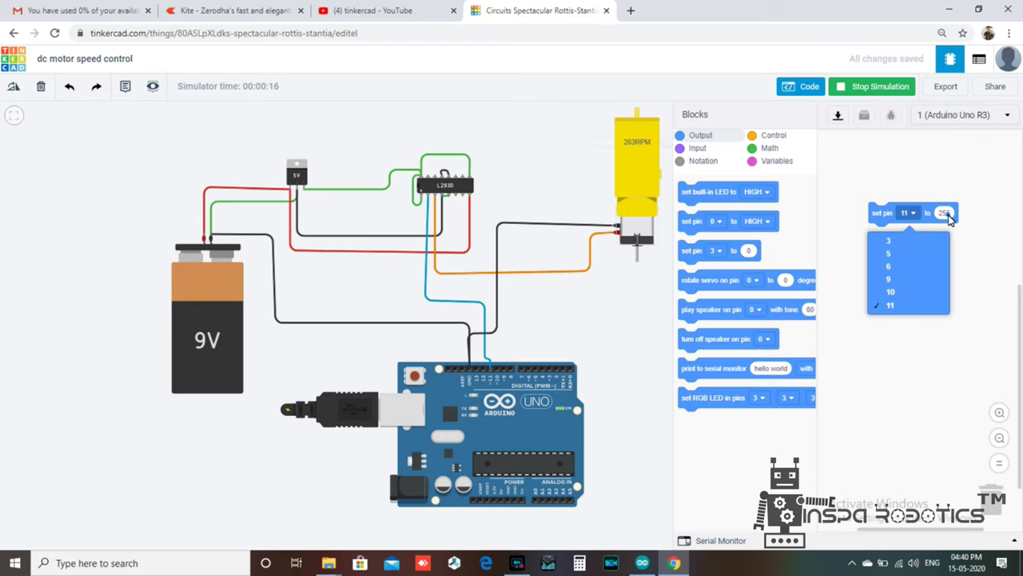
{"action": "left_click", "coordinate": [947, 214]}
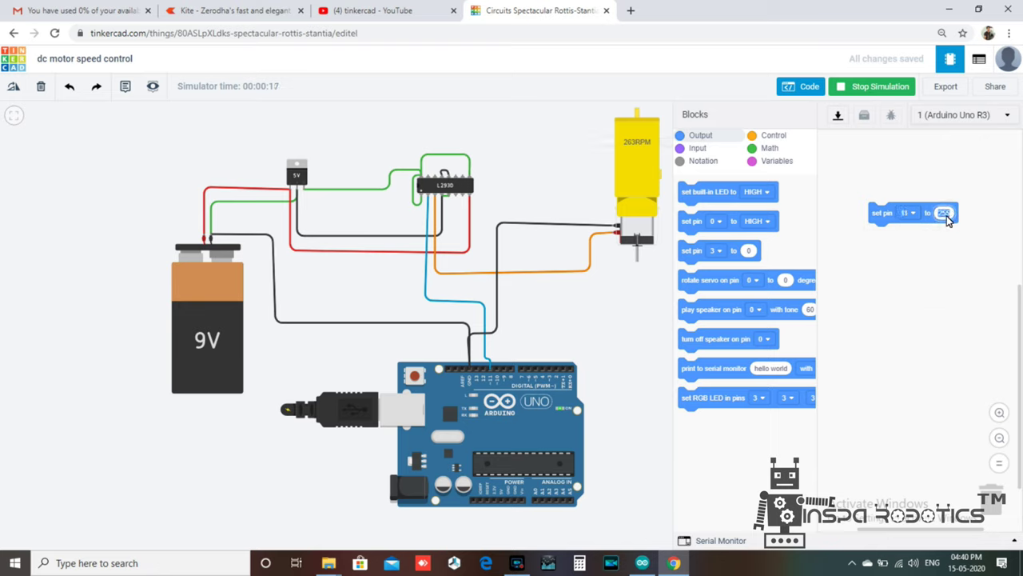
{"action": "key", "text": "BackSpace"}
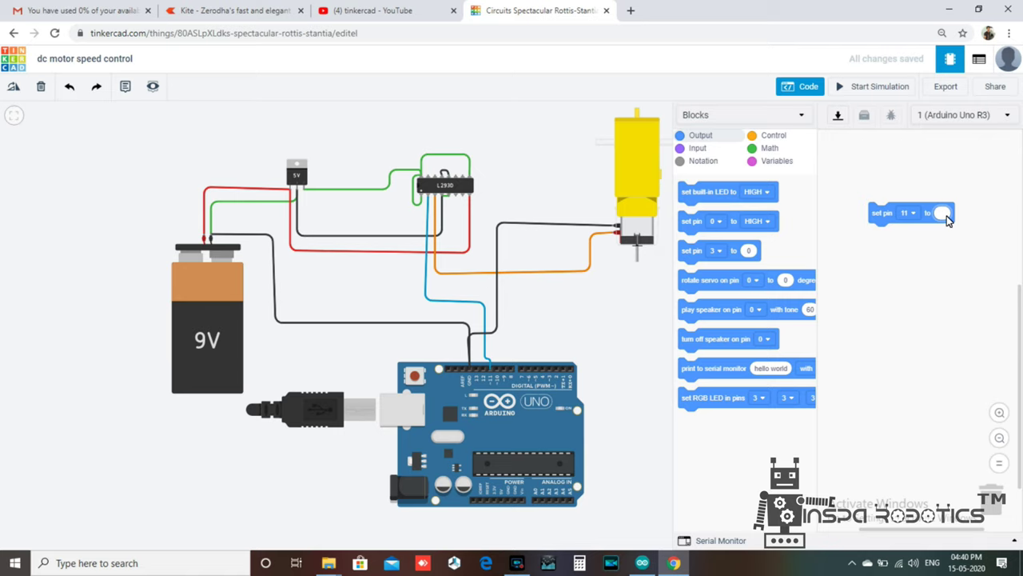
{"action": "type", "text": "300"}
{"action": "left_click", "coordinate": [885, 86]}
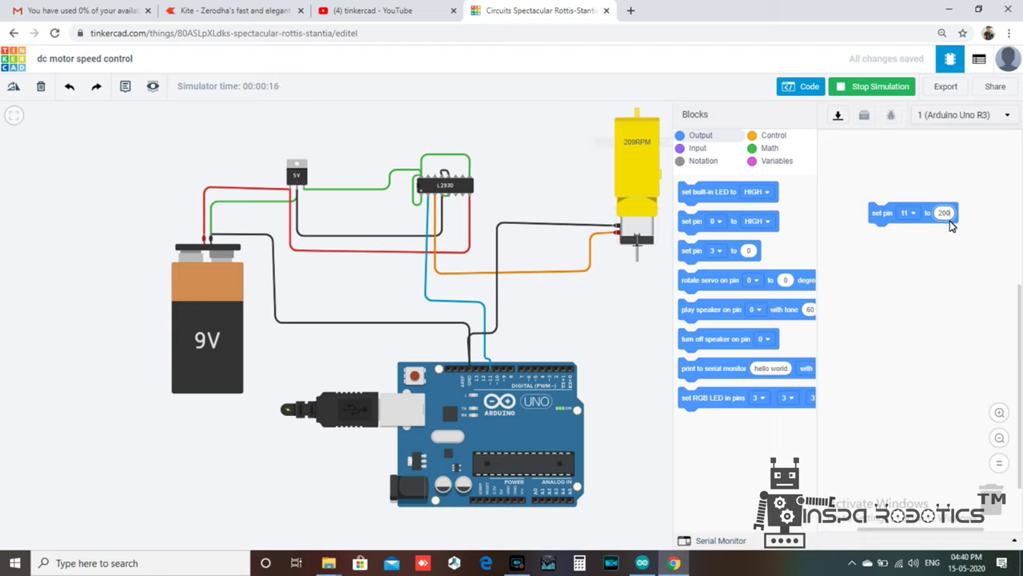
Step: Lower the value to 100, simulate to about 109 RPM, then stop the simulation
{"action": "left_click", "coordinate": [944, 212]}
{"action": "type", "text": "2"}
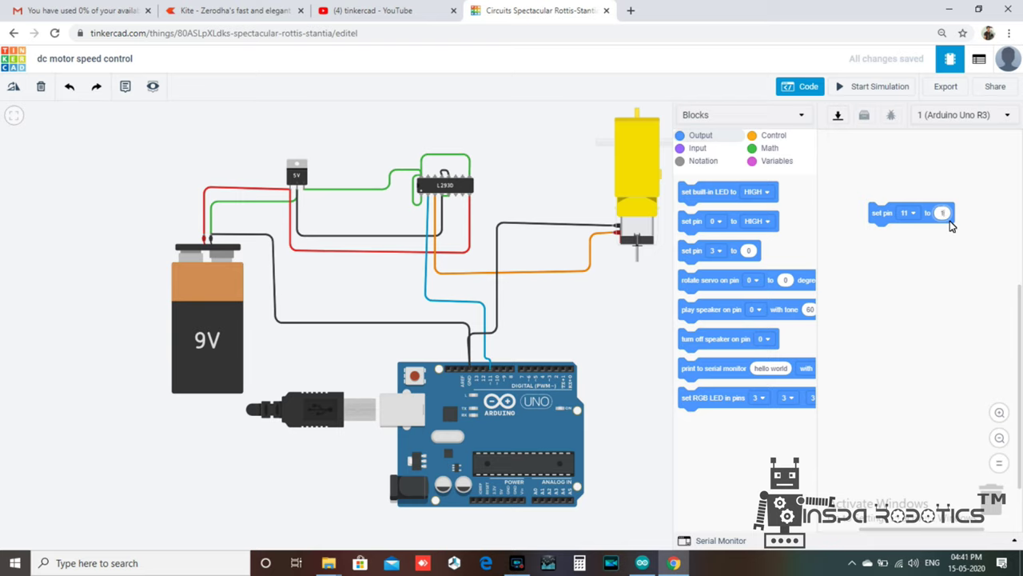
{"action": "type", "text": "00"}
{"action": "left_click", "coordinate": [861, 89]}
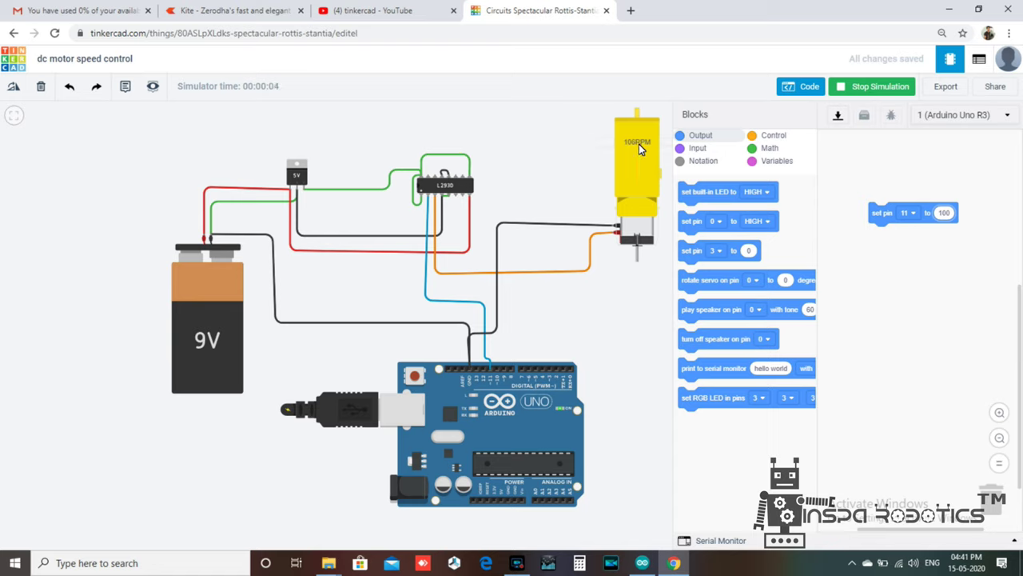
{"action": "left_click", "coordinate": [869, 85]}
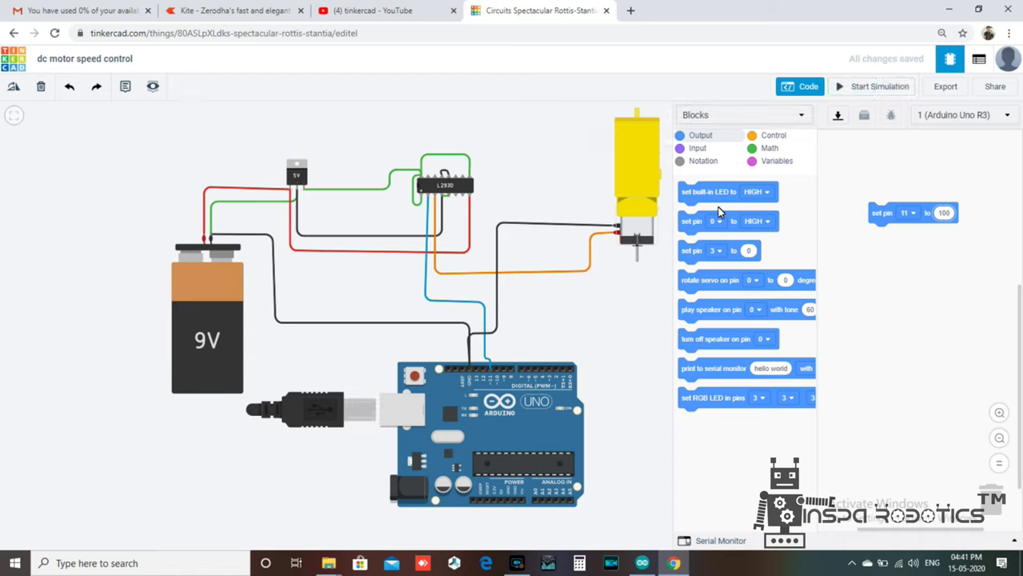
Step: Add a 'wait 1 secs' Control block under set pin and run the simulation
{"action": "left_click", "coordinate": [774, 135]}
{"action": "left_click_drag", "start_coordinate": [721, 196], "coordinate": [894, 243]}
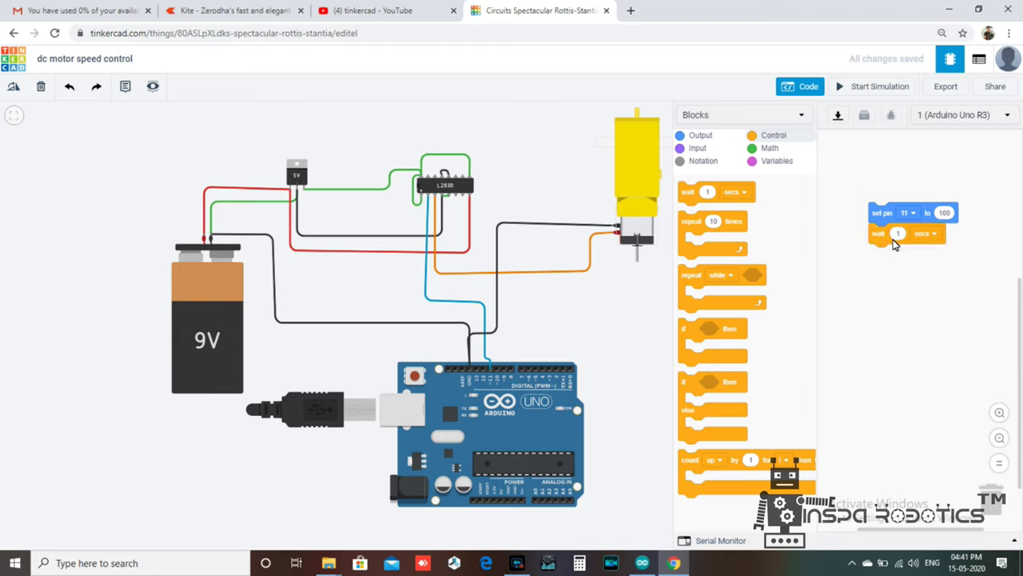
{"action": "left_click", "coordinate": [870, 86]}
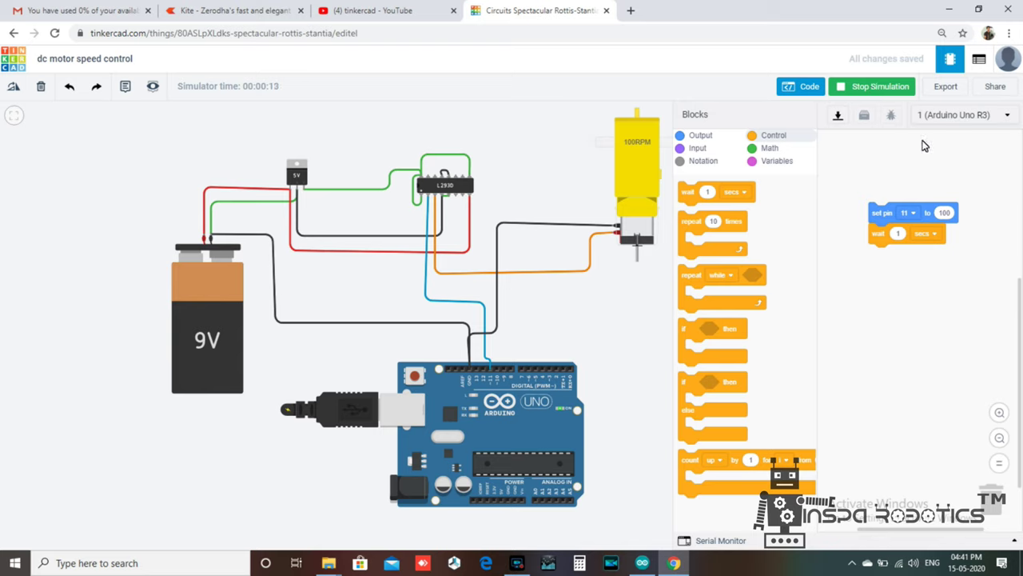
Step: Change the pin 11 value from 100 to 50 and simulate again
{"action": "left_click", "coordinate": [946, 217]}
{"action": "key", "text": "BackSpace"}
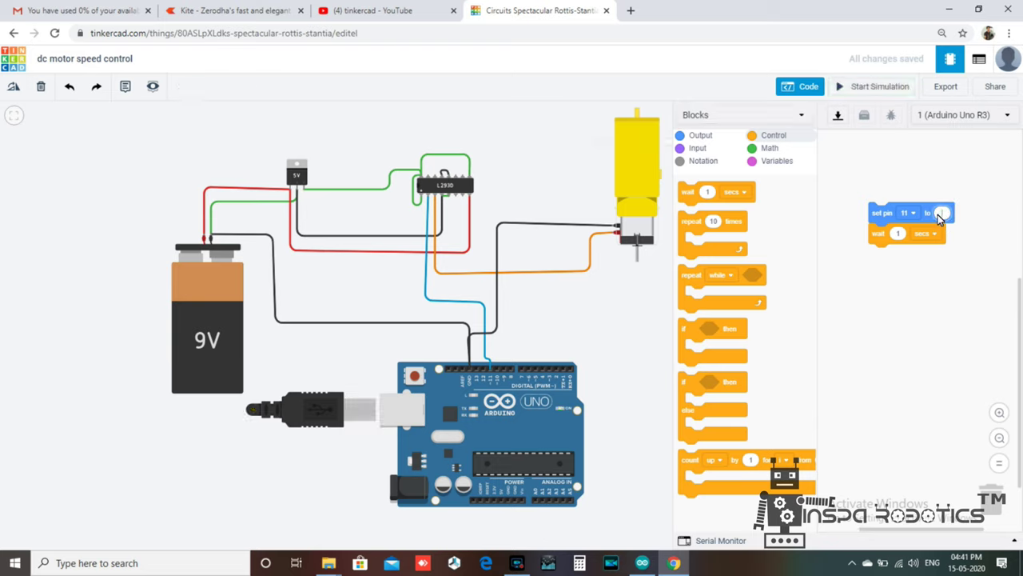
{"action": "type", "text": "50"}
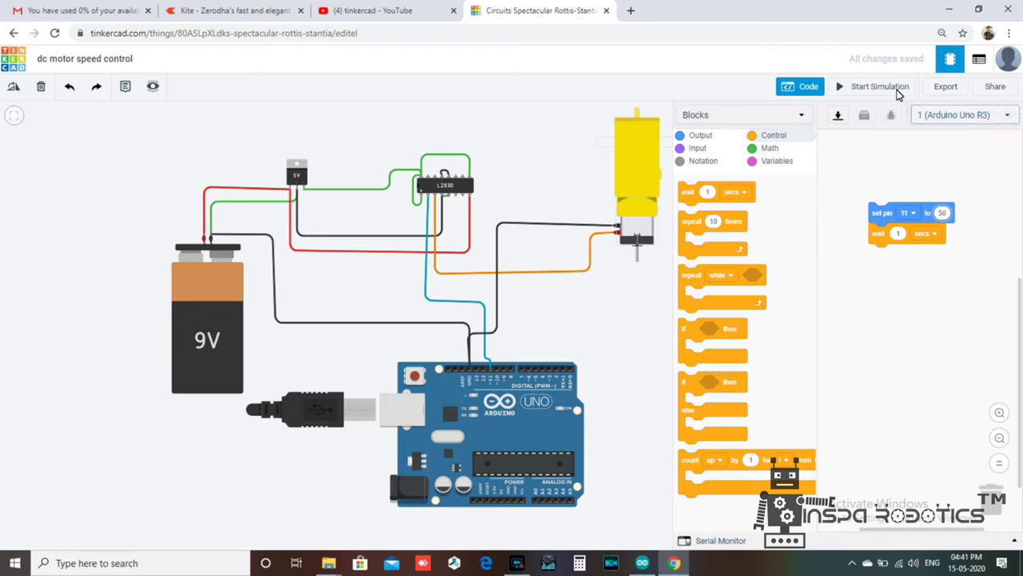
{"action": "left_click", "coordinate": [893, 89]}
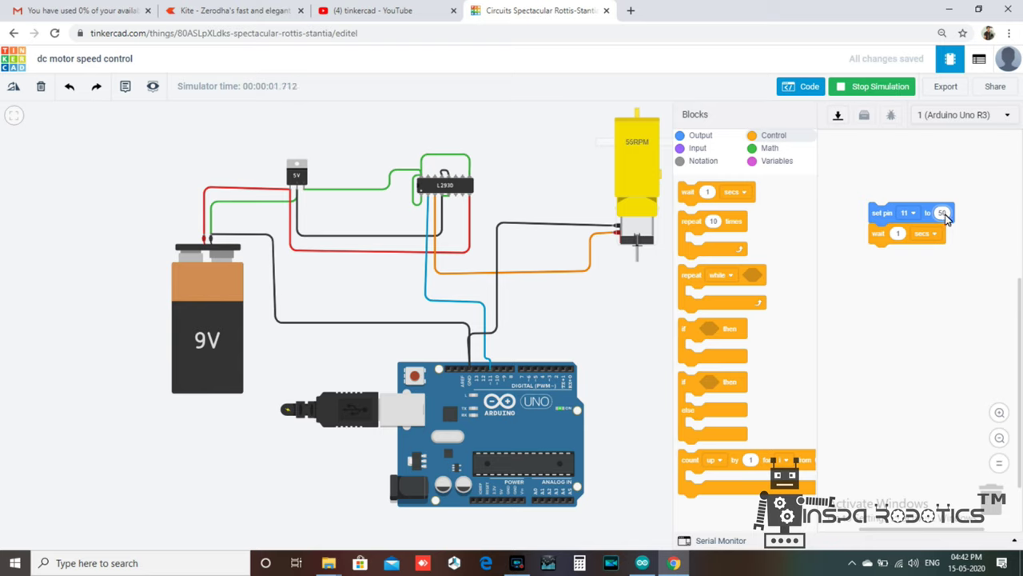
Step: Set pin 11 to 0, simulate to confirm 0 RPM, and close the code panel
{"action": "key", "text": "BackSpace"}
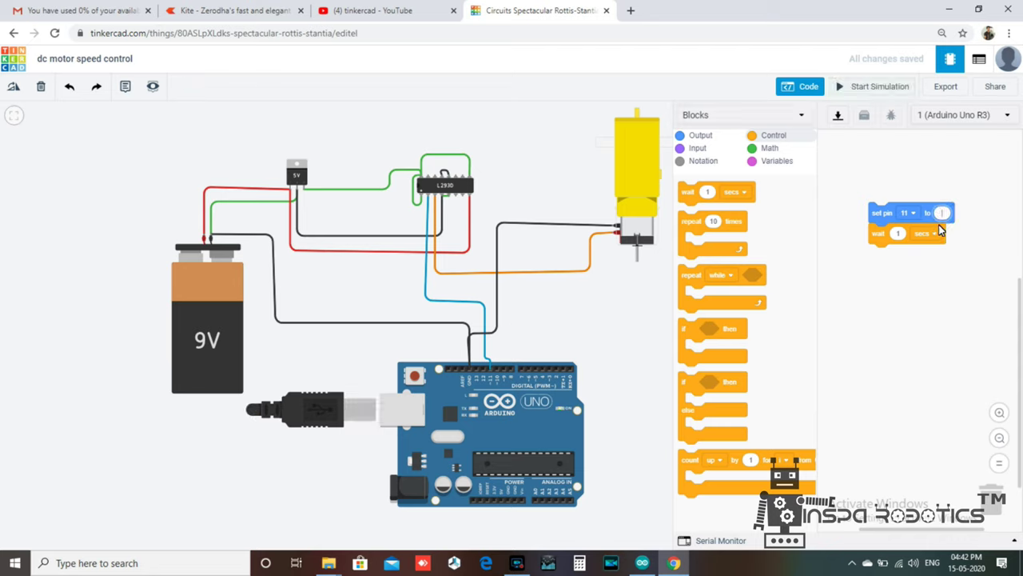
{"action": "type", "text": "0"}
{"action": "left_click", "coordinate": [882, 87]}
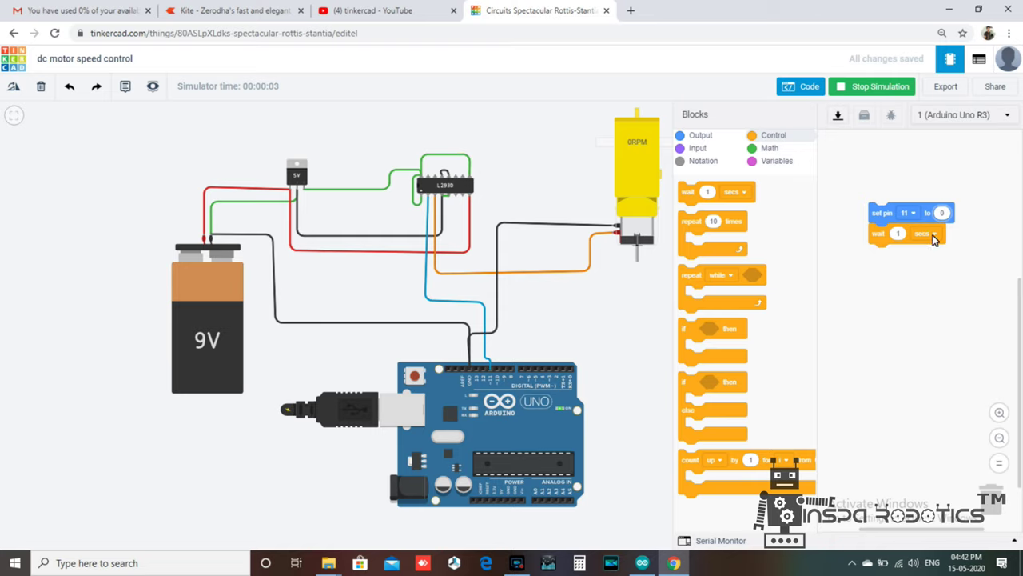
{"action": "left_click", "coordinate": [794, 93]}
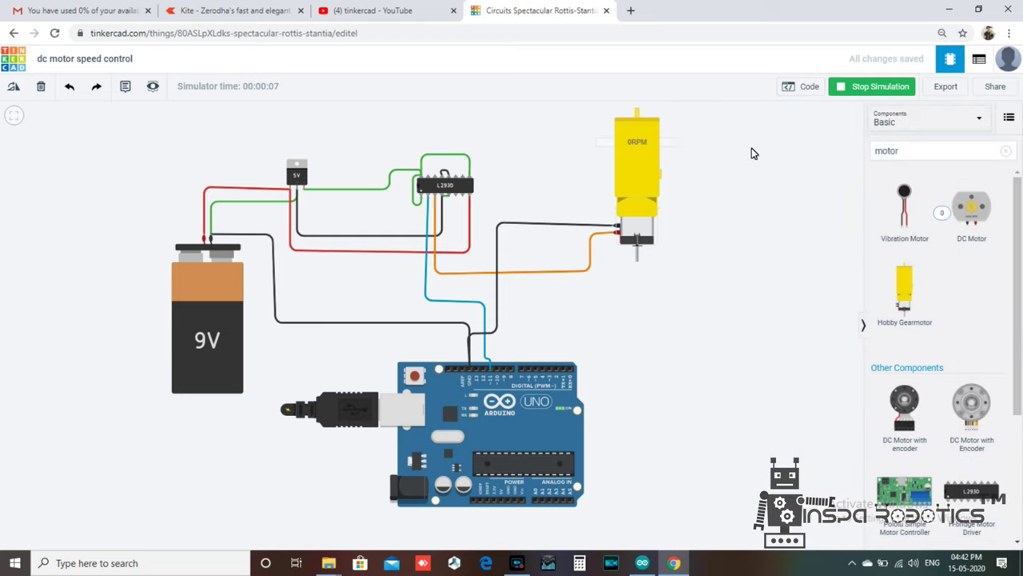